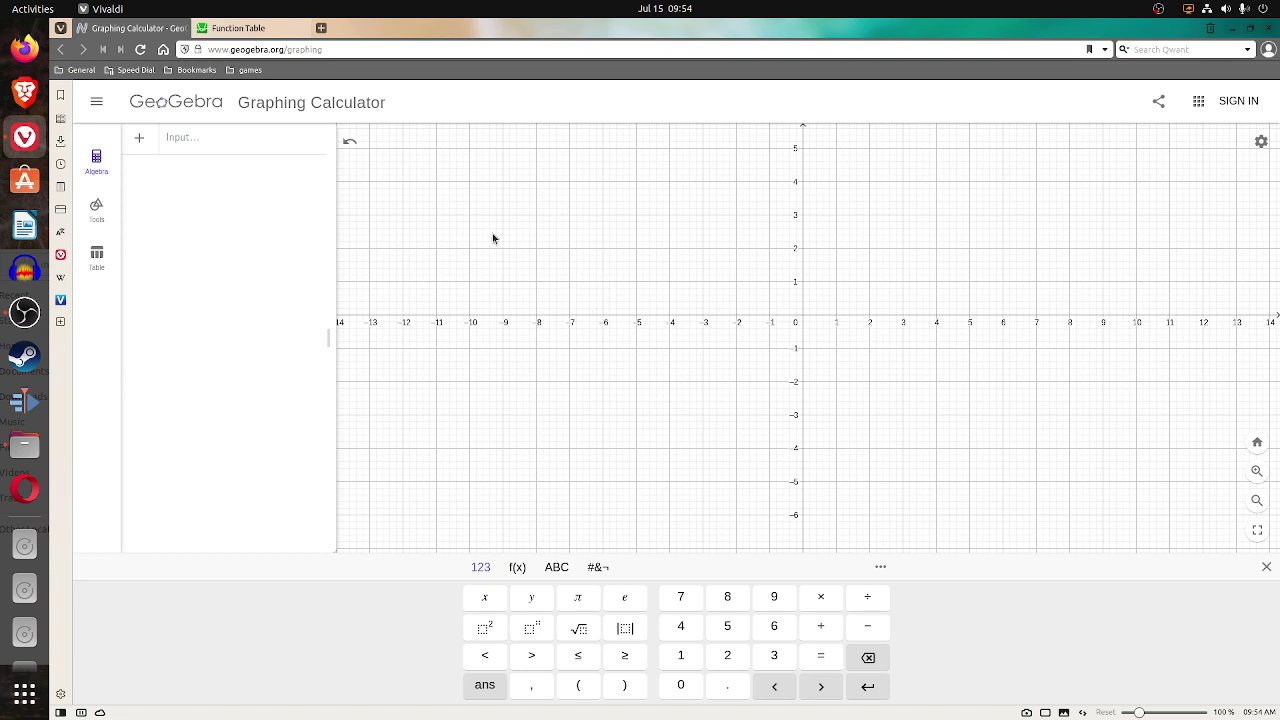
# Enter 3x + y = 7 in the Algebra view and commit it as eq1
pyautogui.click(213, 138)
pyautogui.write('3x ')
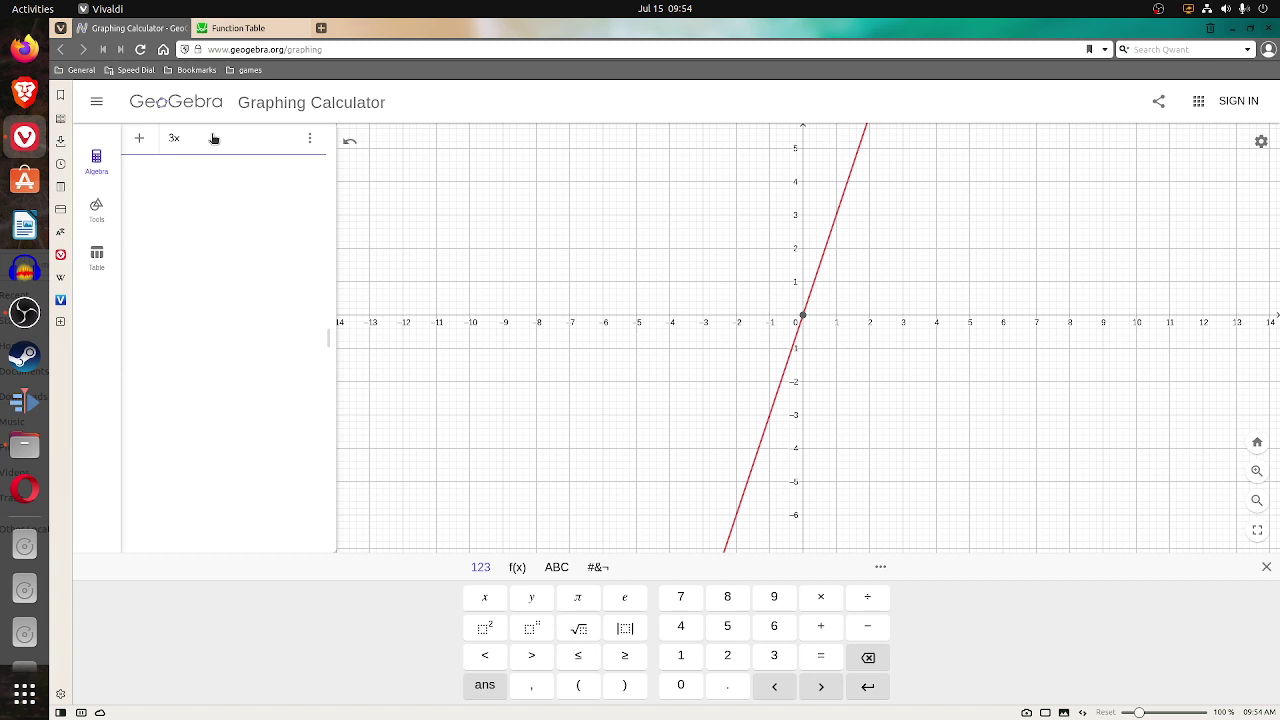
pyautogui.write('+ y = ')
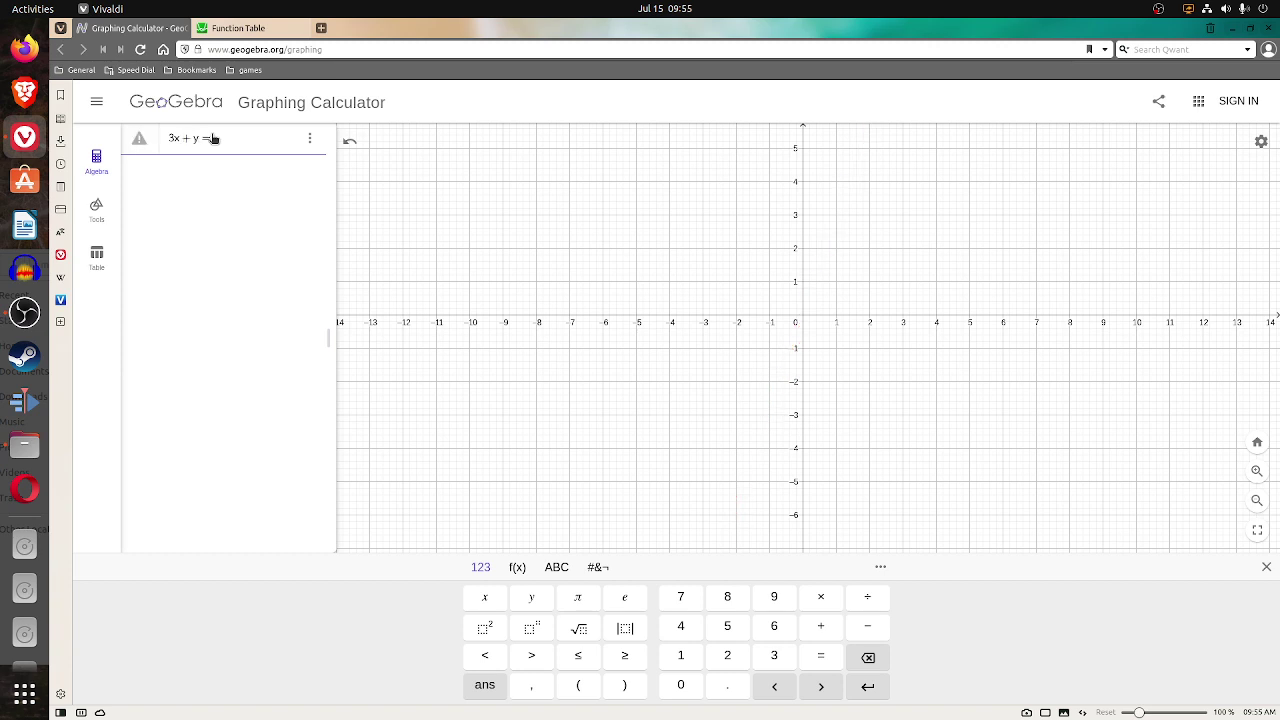
pyautogui.write('7')
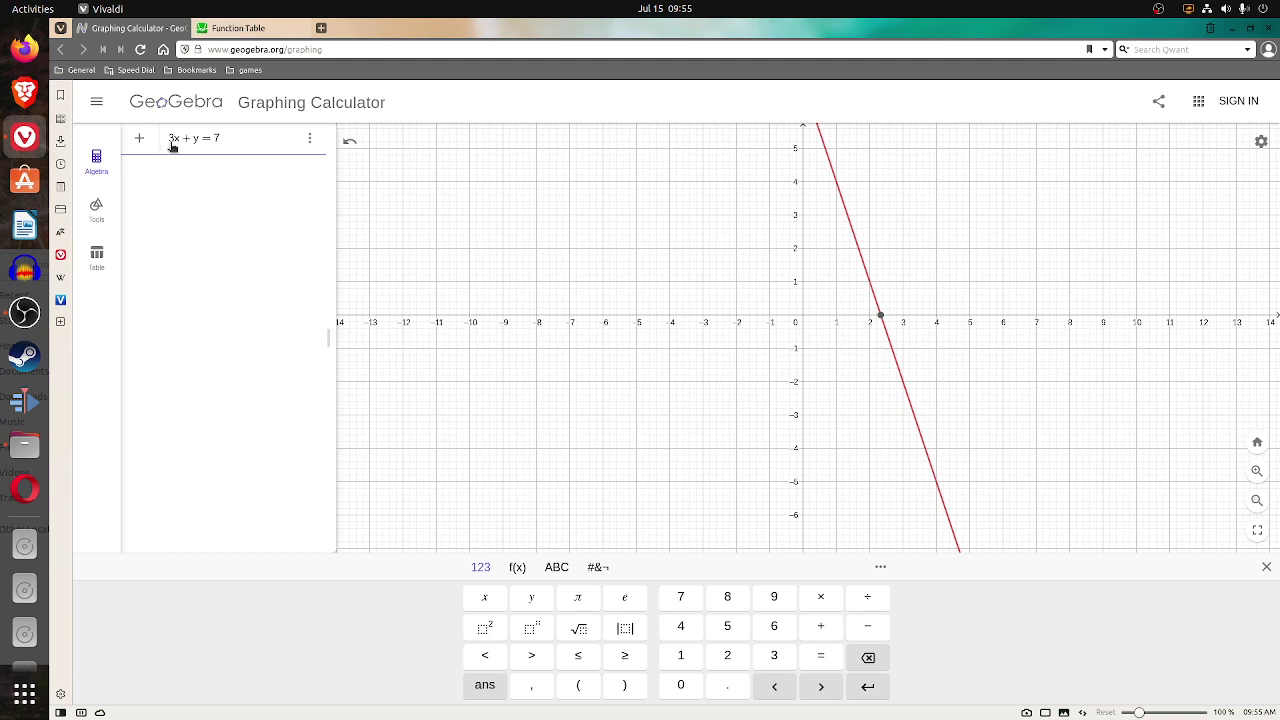
pyautogui.click(703, 199)
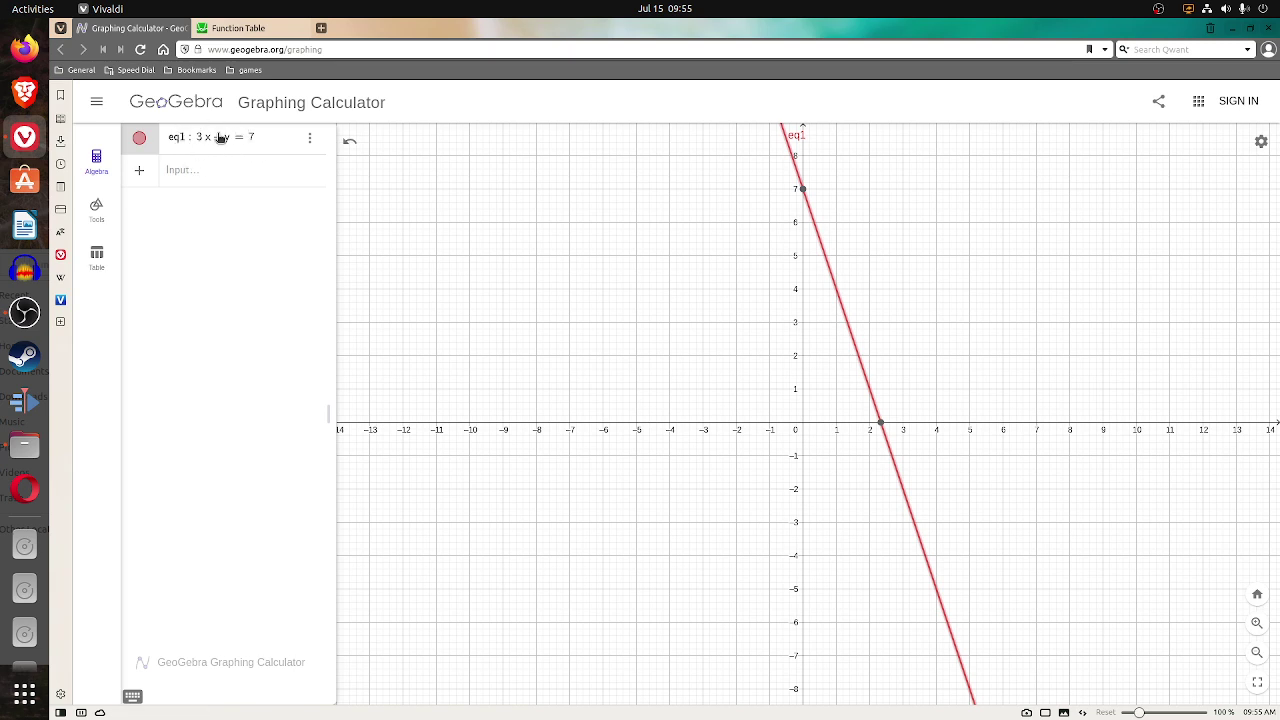
# In the Desmos Function Table, define f(x) = 7 − 3x
pyautogui.click(262, 30)
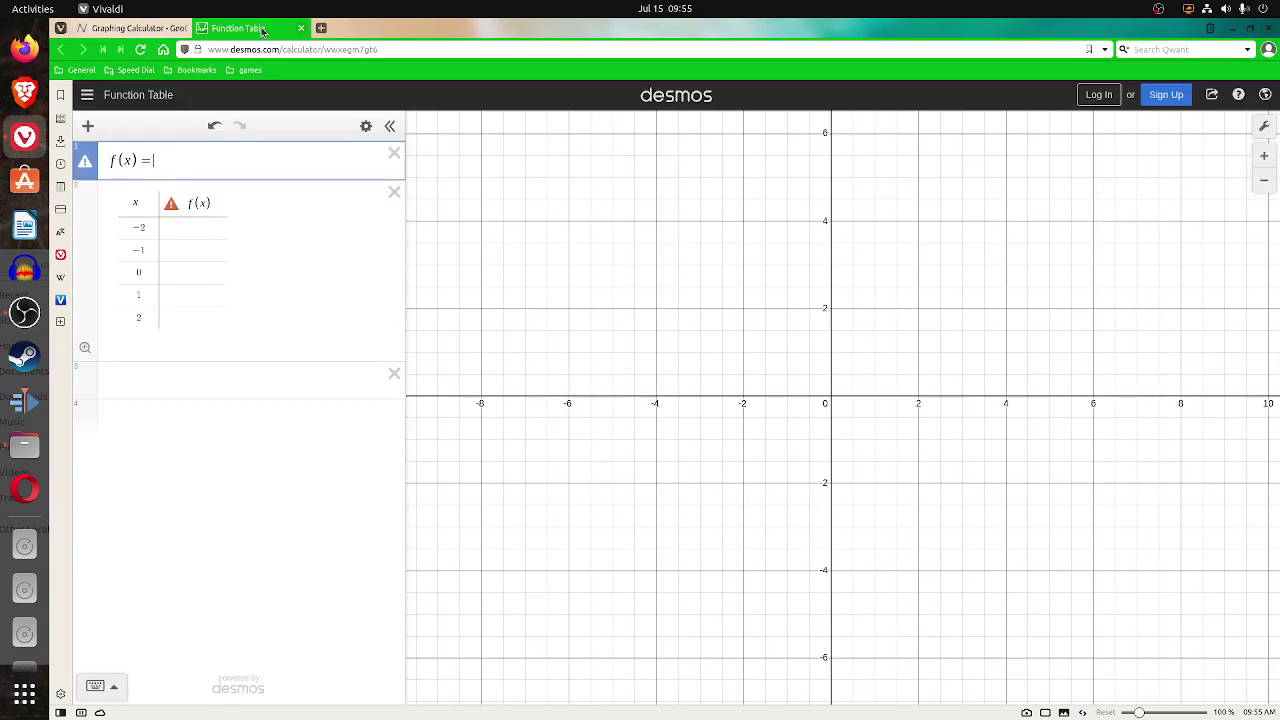
pyautogui.click(176, 28)
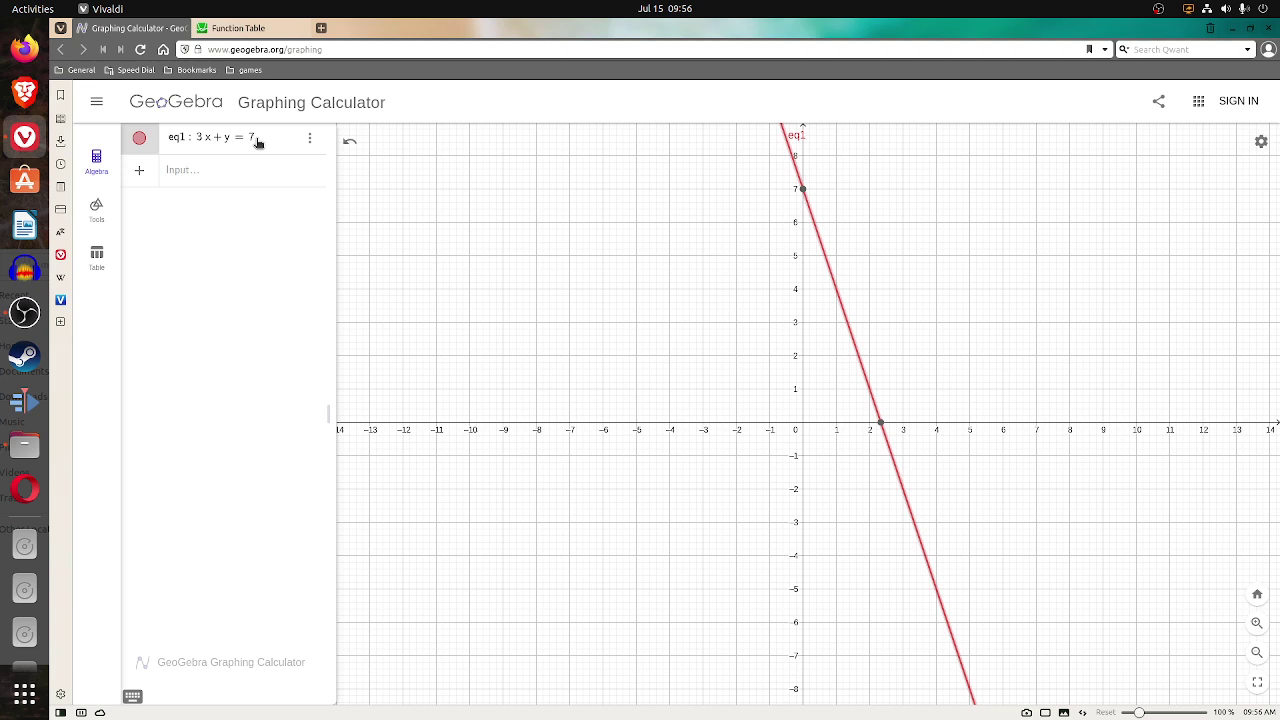
pyautogui.click(235, 28)
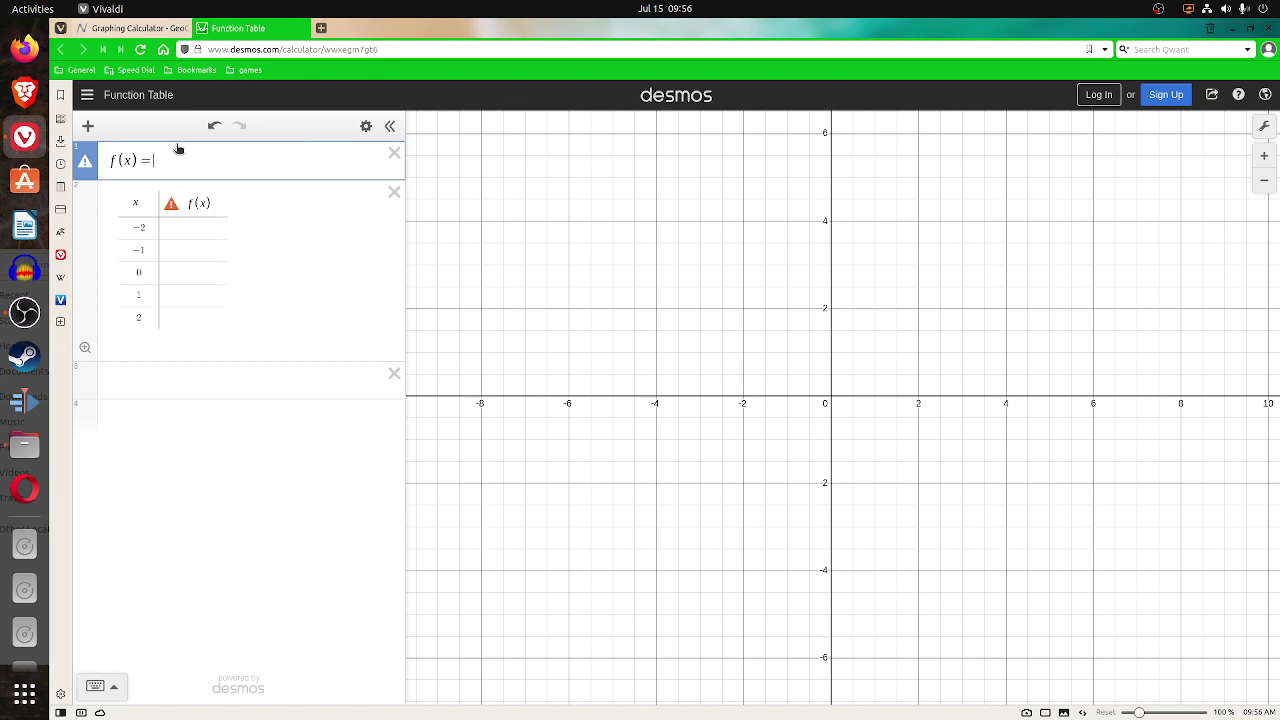
pyautogui.write('7')
pyautogui.write('-3')
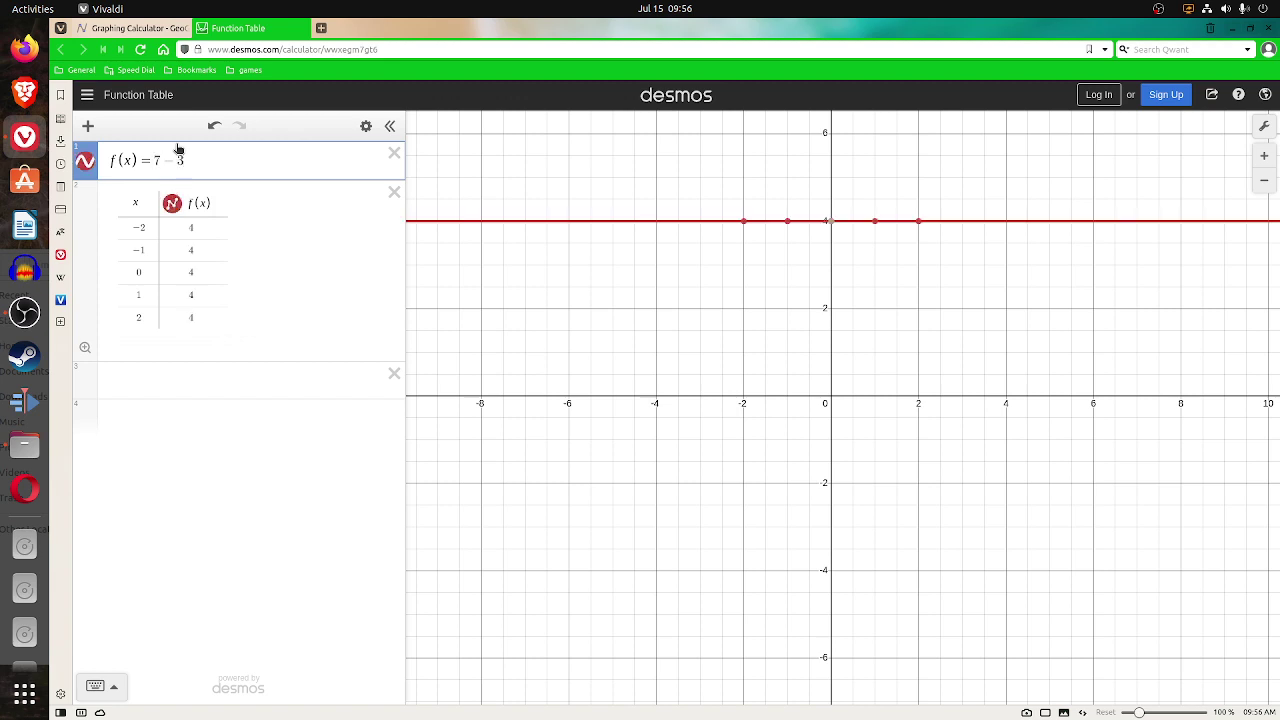
pyautogui.write('x')
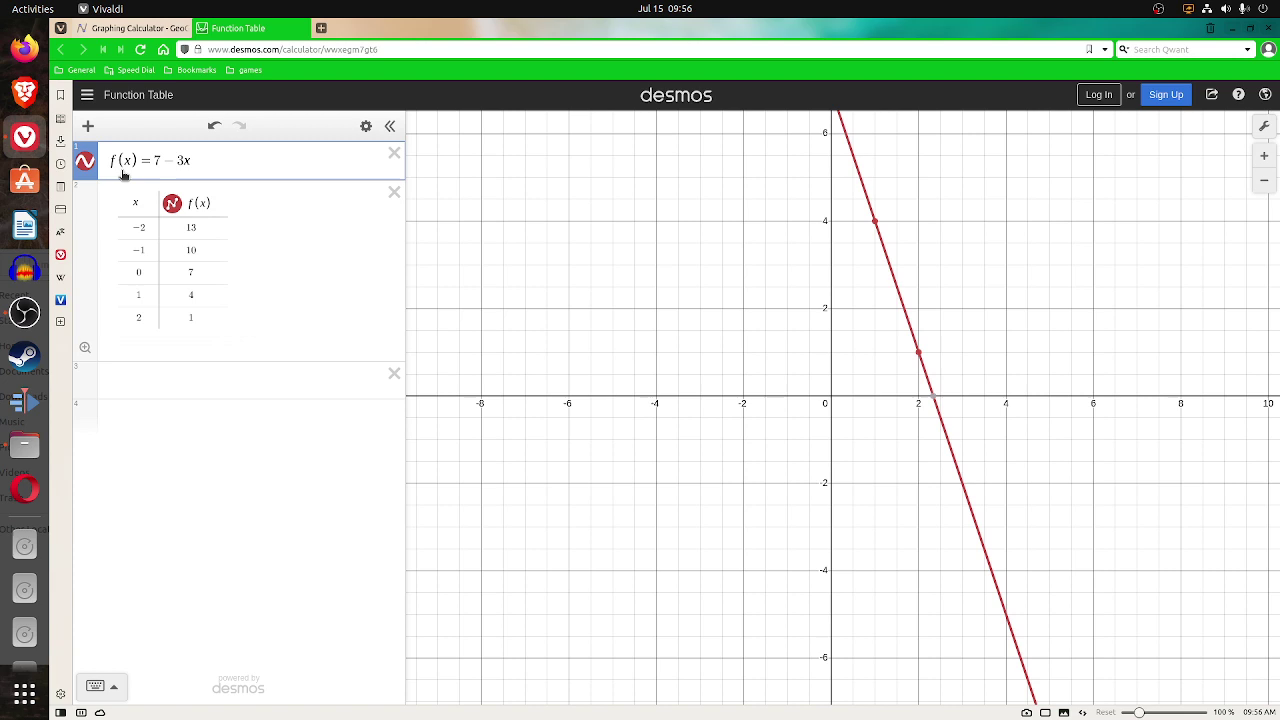
# Pan the Desmos graph and zoom far out past the table points
pyautogui.moveTo(937, 403)
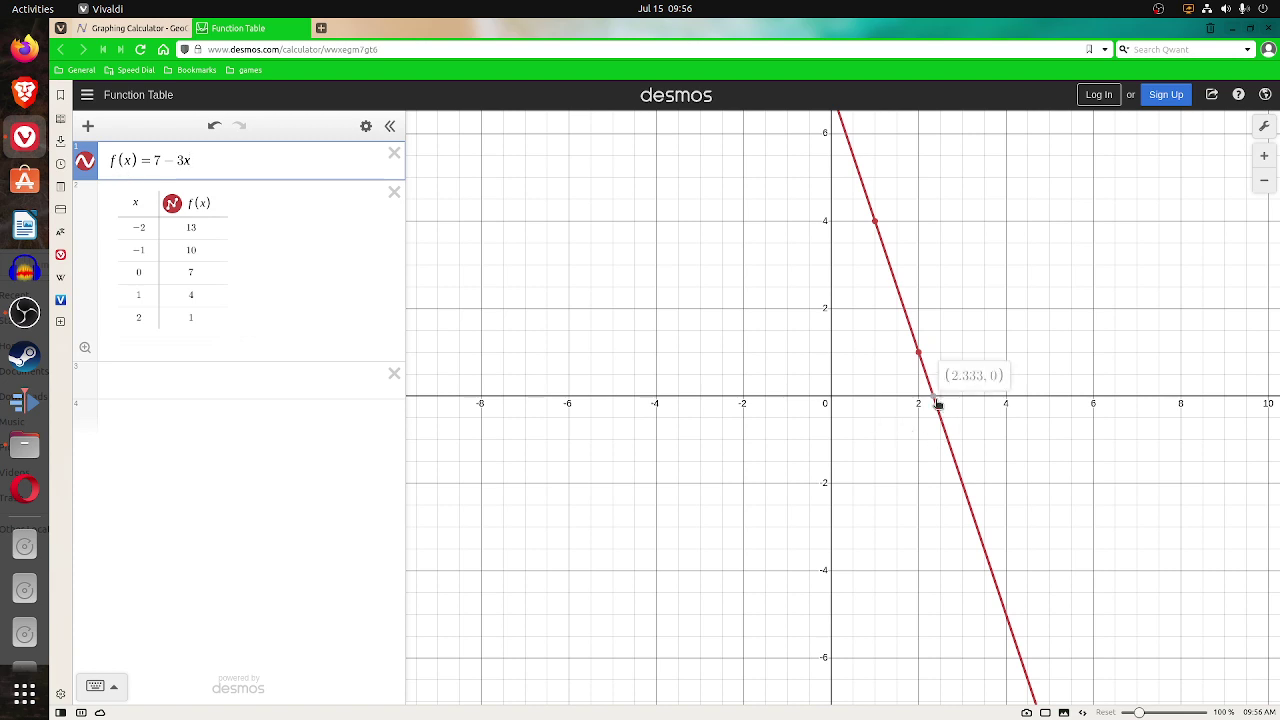
pyautogui.moveTo(817, 229)
pyautogui.mouseDown()
pyautogui.moveTo(803, 320)
pyautogui.moveTo(827, 228)
pyautogui.mouseUp()
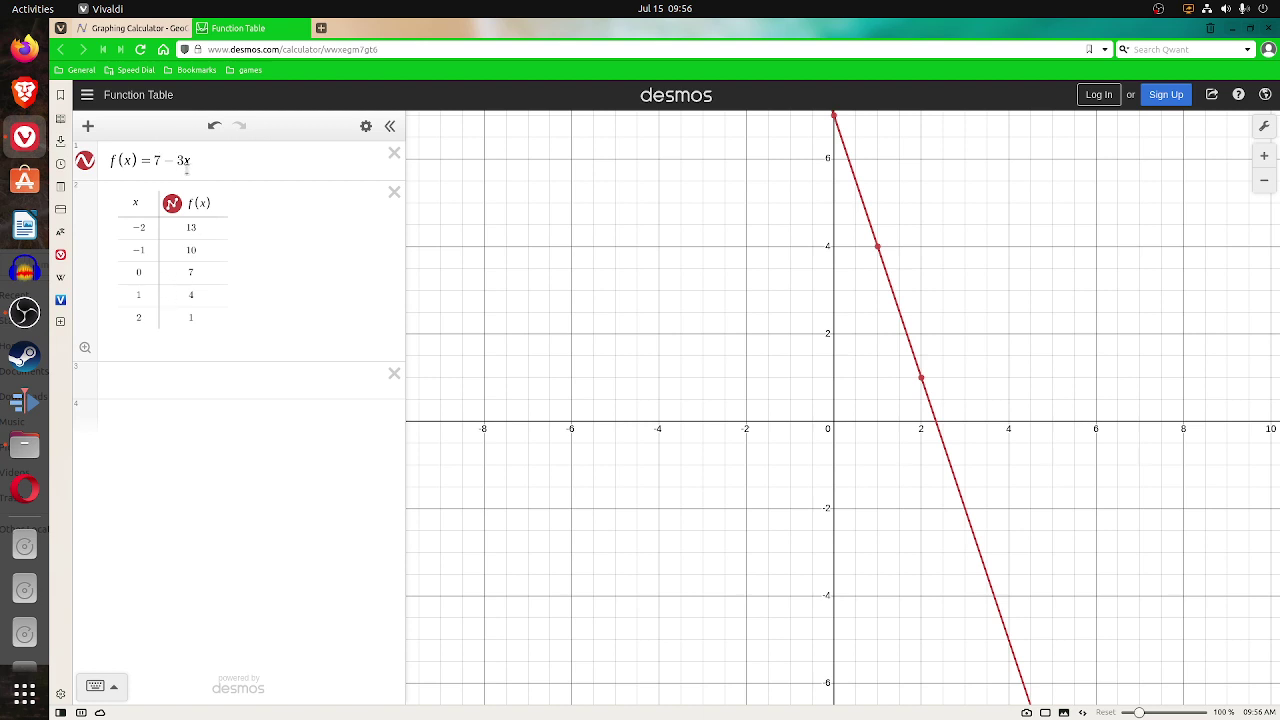
pyautogui.scroll(-1, 883, 331)
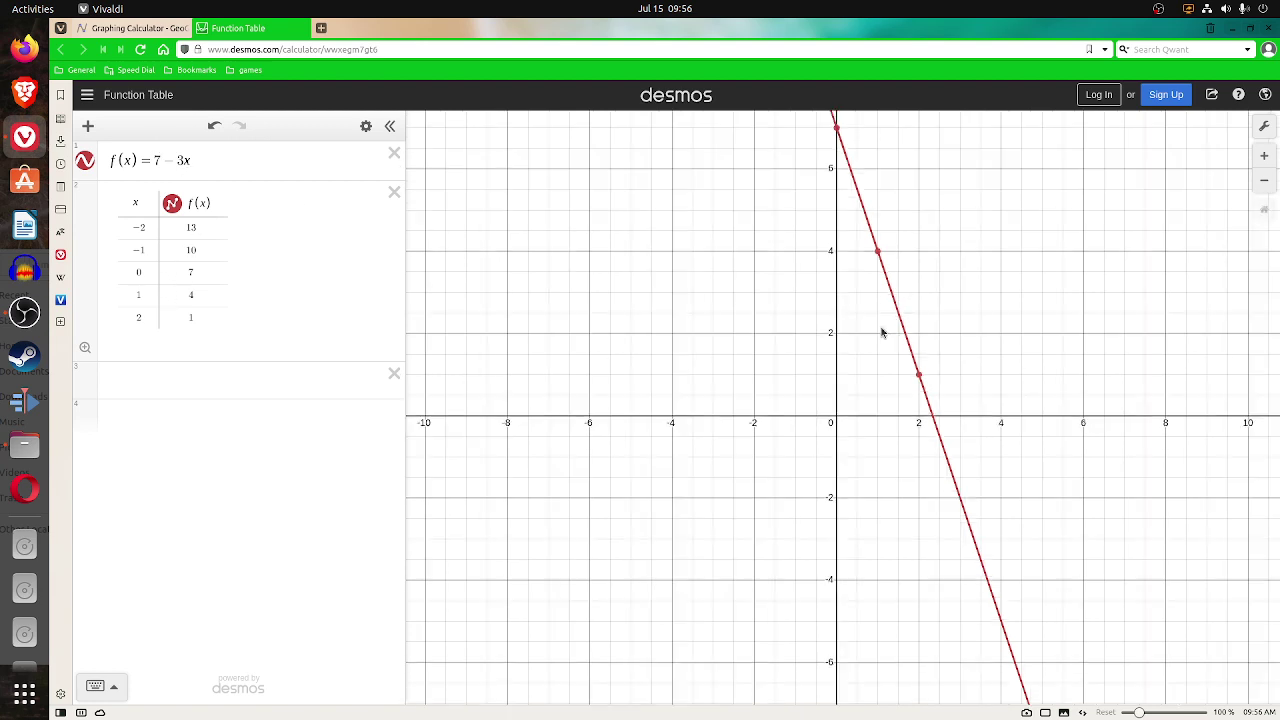
pyautogui.click(1264, 183)
pyautogui.click(1264, 183)
pyautogui.click(1263, 185)
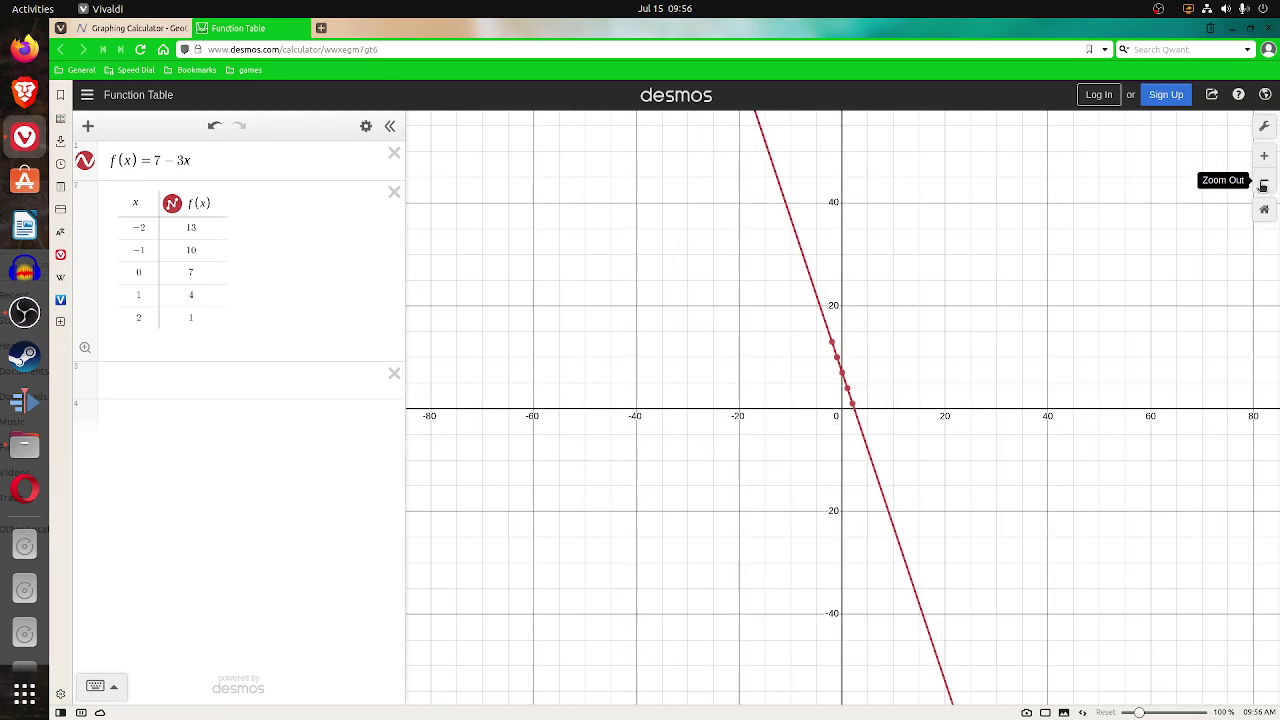
pyautogui.click(1263, 185)
pyautogui.click(1263, 185)
pyautogui.click(1263, 185)
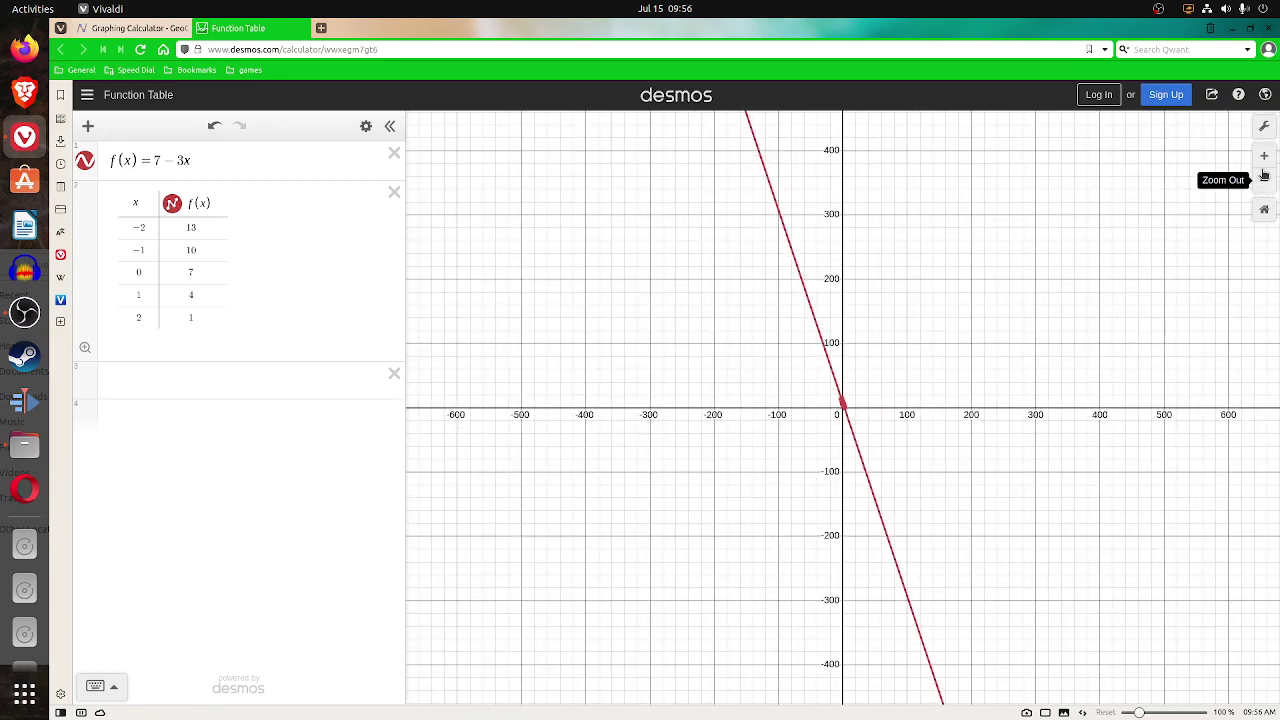
# Zoom back in to roughly −20 to 20 and show the coordinates of (0, 7)
pyautogui.click(1263, 158)
pyautogui.click(1263, 158)
pyautogui.click(1263, 158)
pyautogui.click(1263, 158)
pyautogui.click(1262, 160)
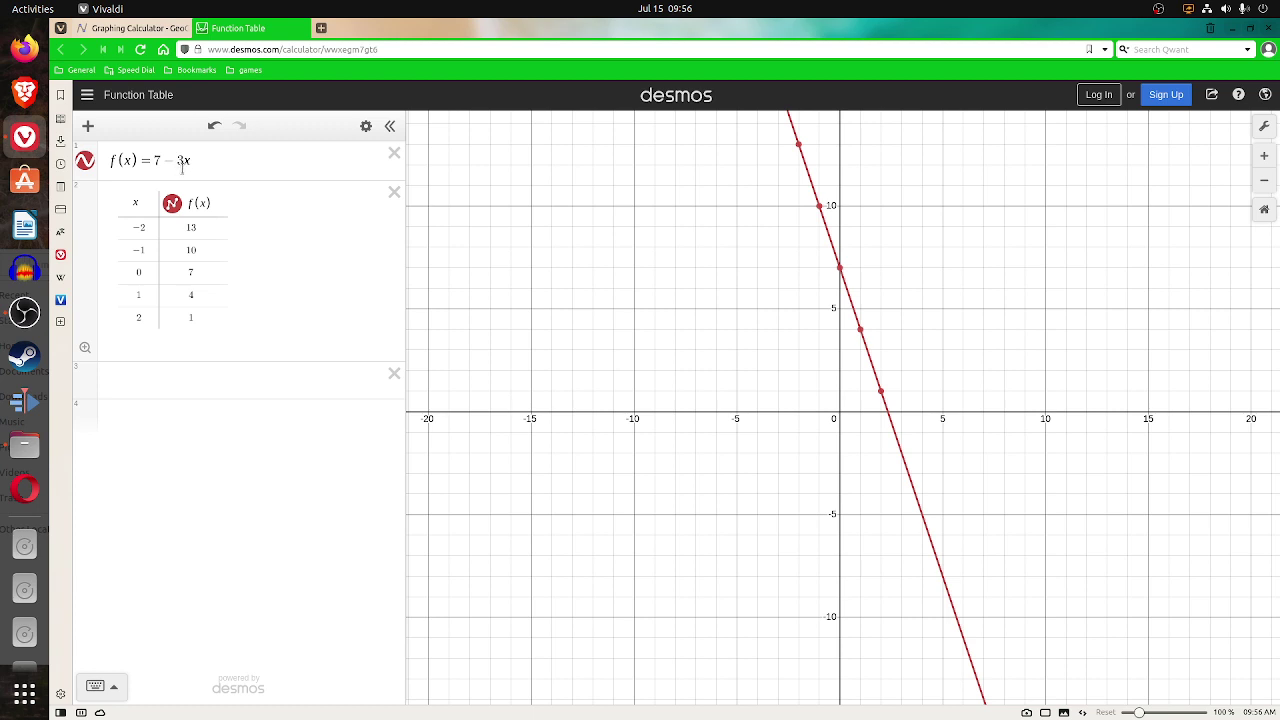
pyautogui.click(840, 269)
# Check the f(x) expression and point (0, 7), then return to GeoGebra's 3x + y = 7 line
pyautogui.scroll(1, 840, 271)
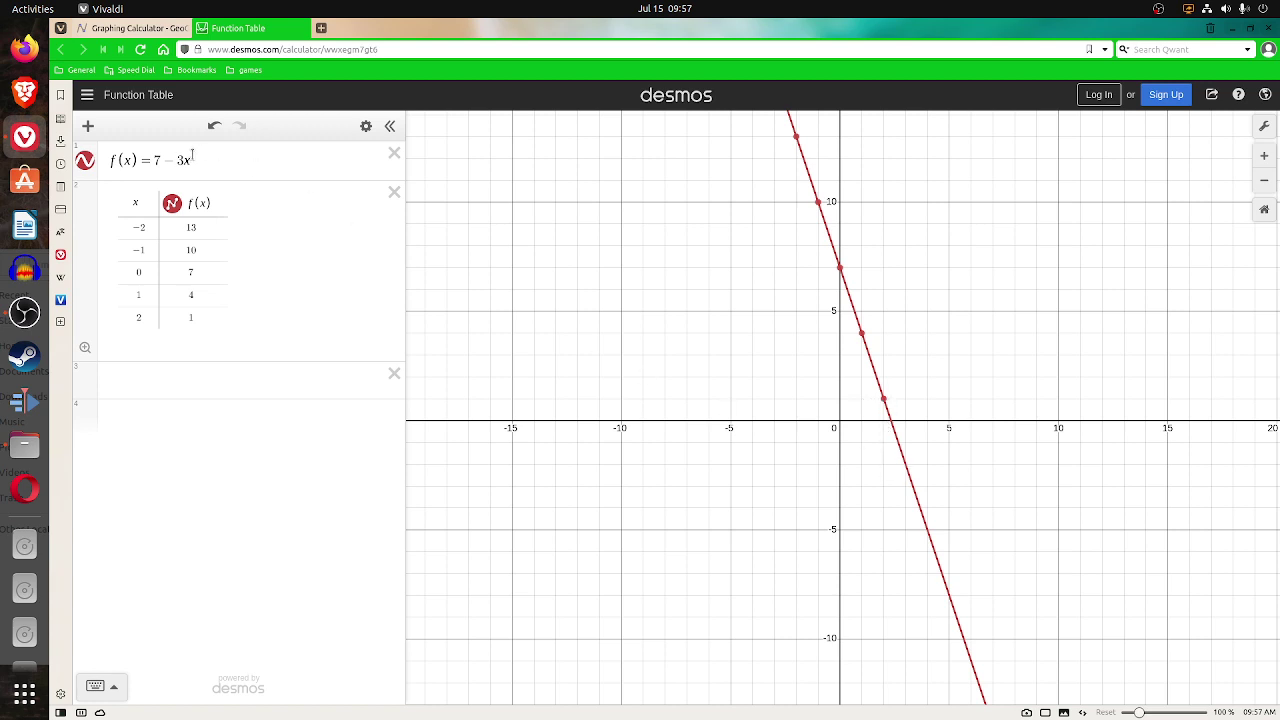
pyautogui.click(158, 160)
pyautogui.moveTo(838, 269)
pyautogui.click(141, 28)
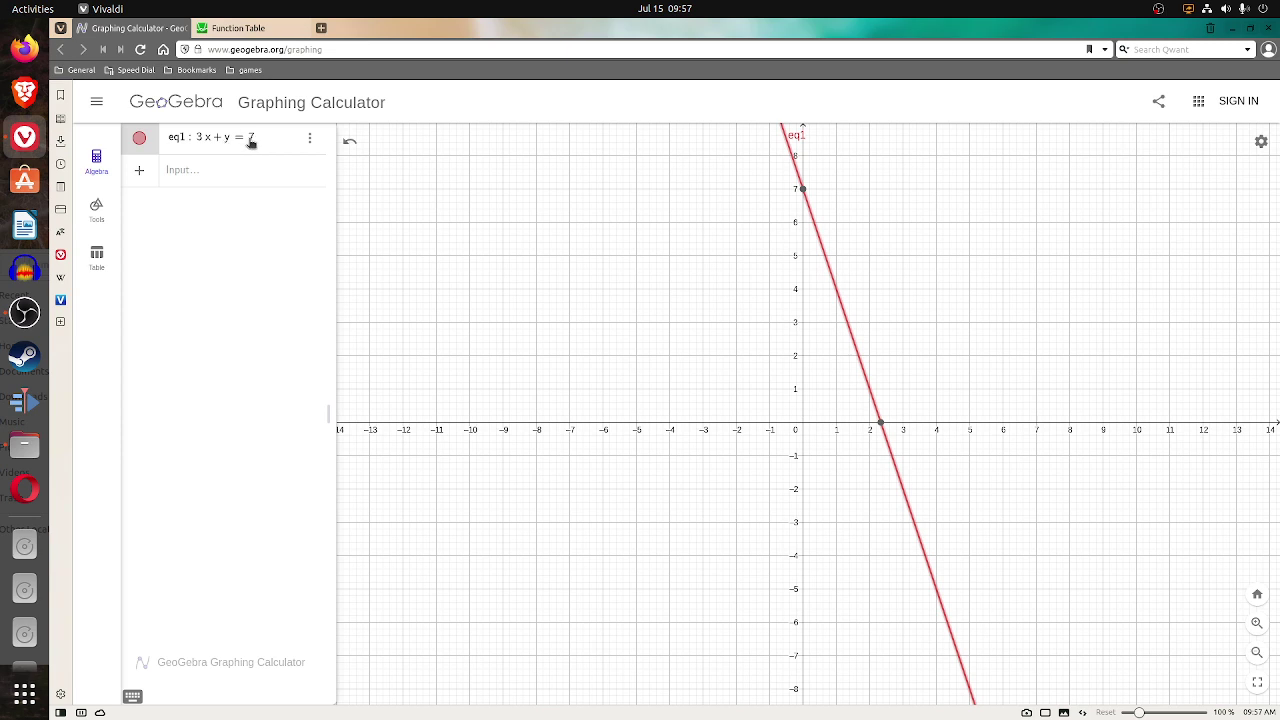
# Switch back to the Desmos Function Table showing f(x) = 7 − 3x
pyautogui.click(230, 27)
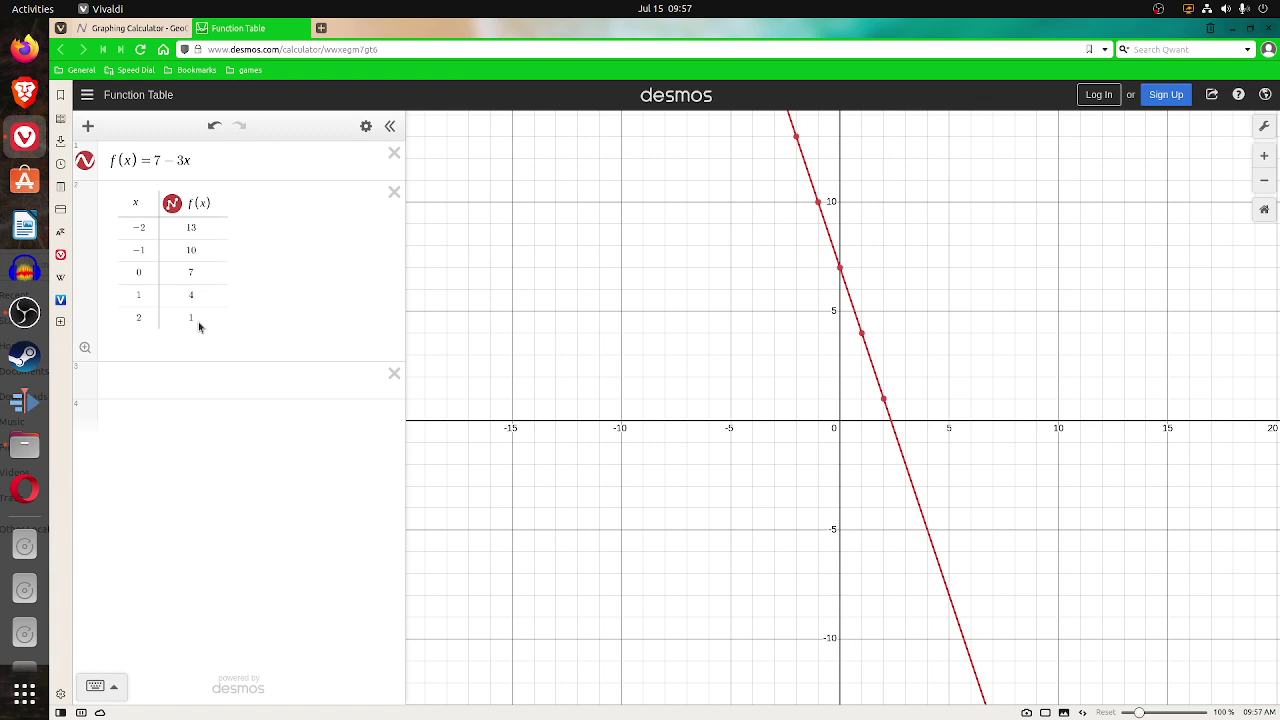
# Change the last table x value from 2 (via 3) to 5, giving f(x) = −8
pyautogui.click(146, 319)
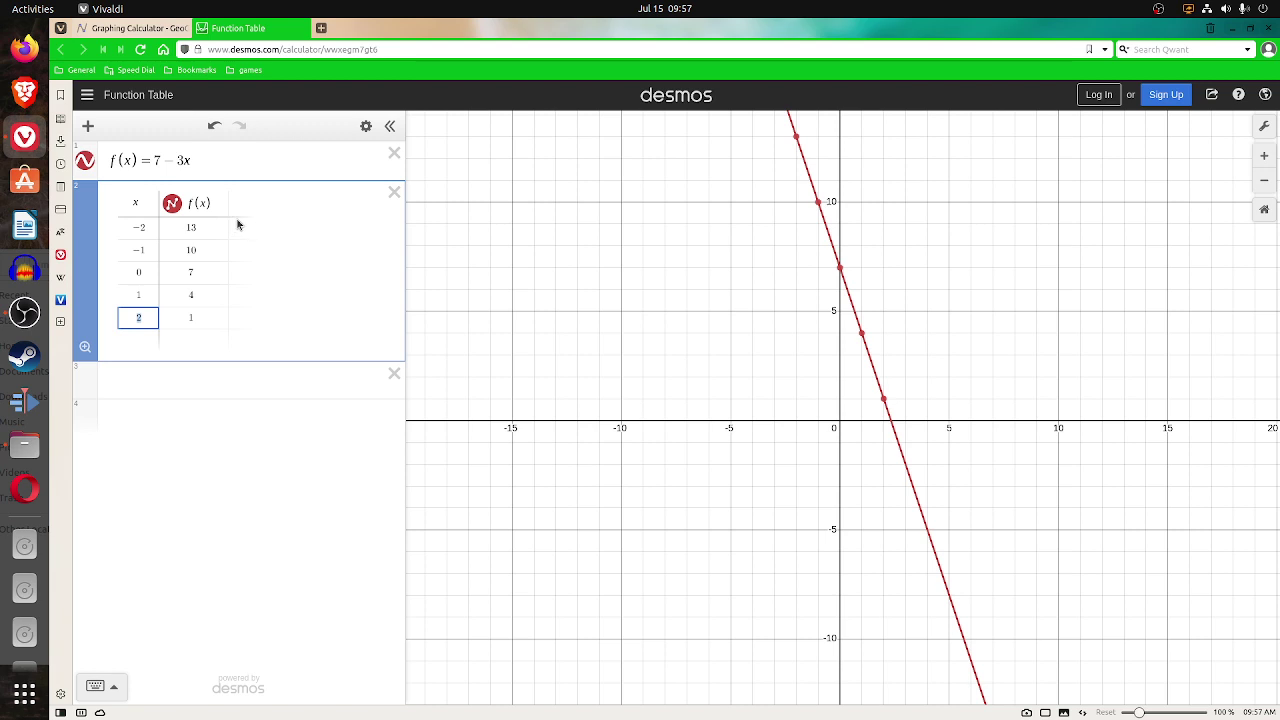
pyautogui.press('BackSpace')
pyautogui.write('3')
pyautogui.press('BackSpace')
pyautogui.write('5')
# Bring GeoGebra's eq1: 3x + y = 7 back into view
pyautogui.click(102, 28)
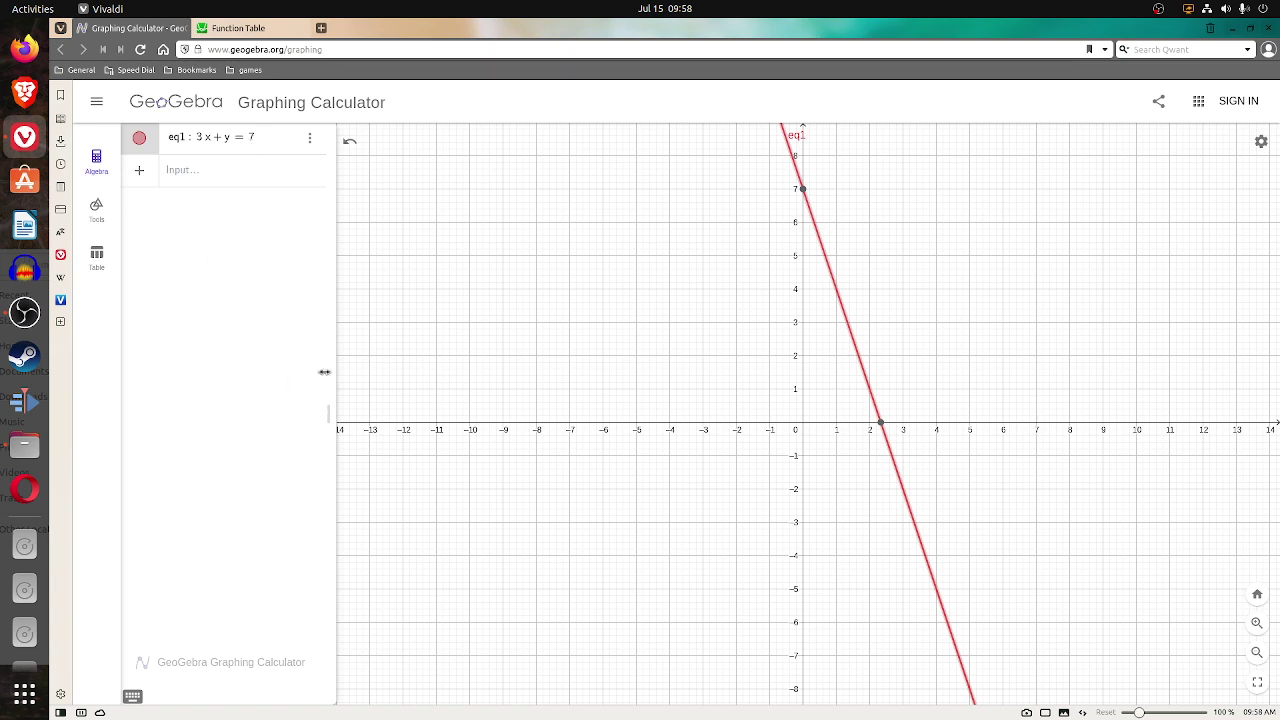
# In Desmos, replace 7 − 3x with x² − 2 using the keypad's a² key
pyautogui.click(266, 30)
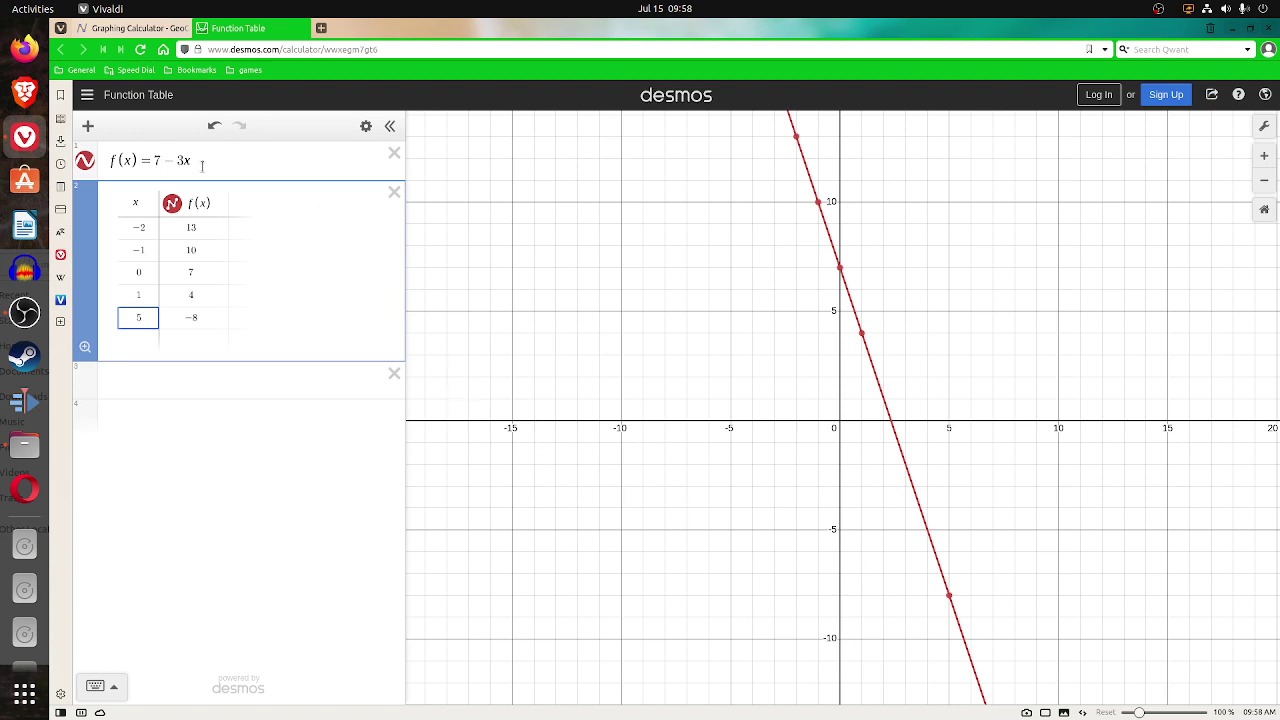
pyautogui.moveTo(200, 165); pyautogui.dragTo(157, 161)
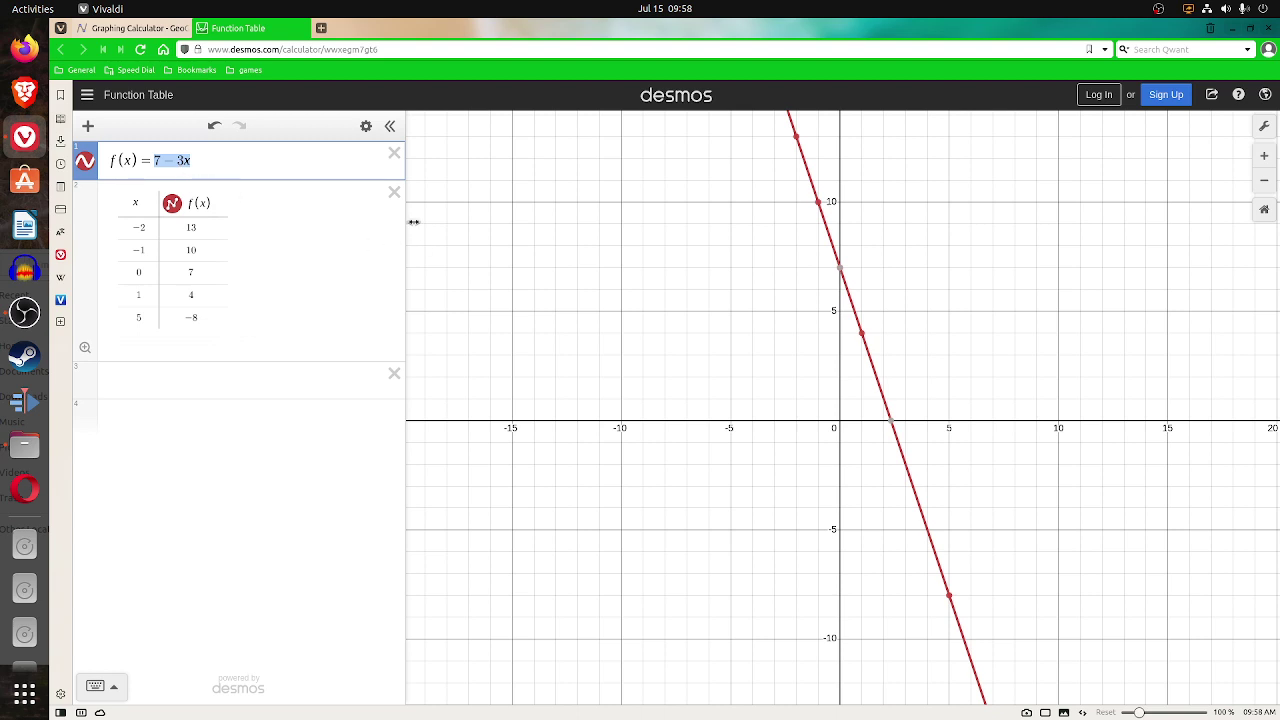
pyautogui.press('BackSpace')
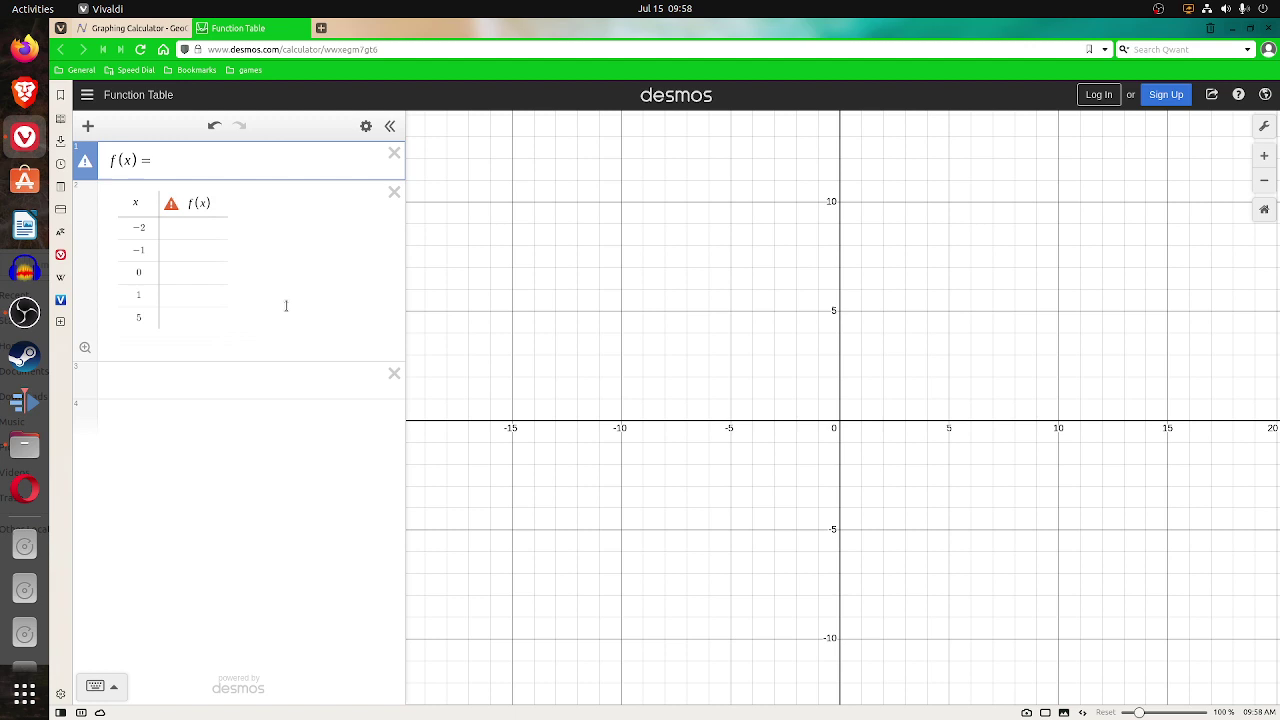
pyautogui.write('x')
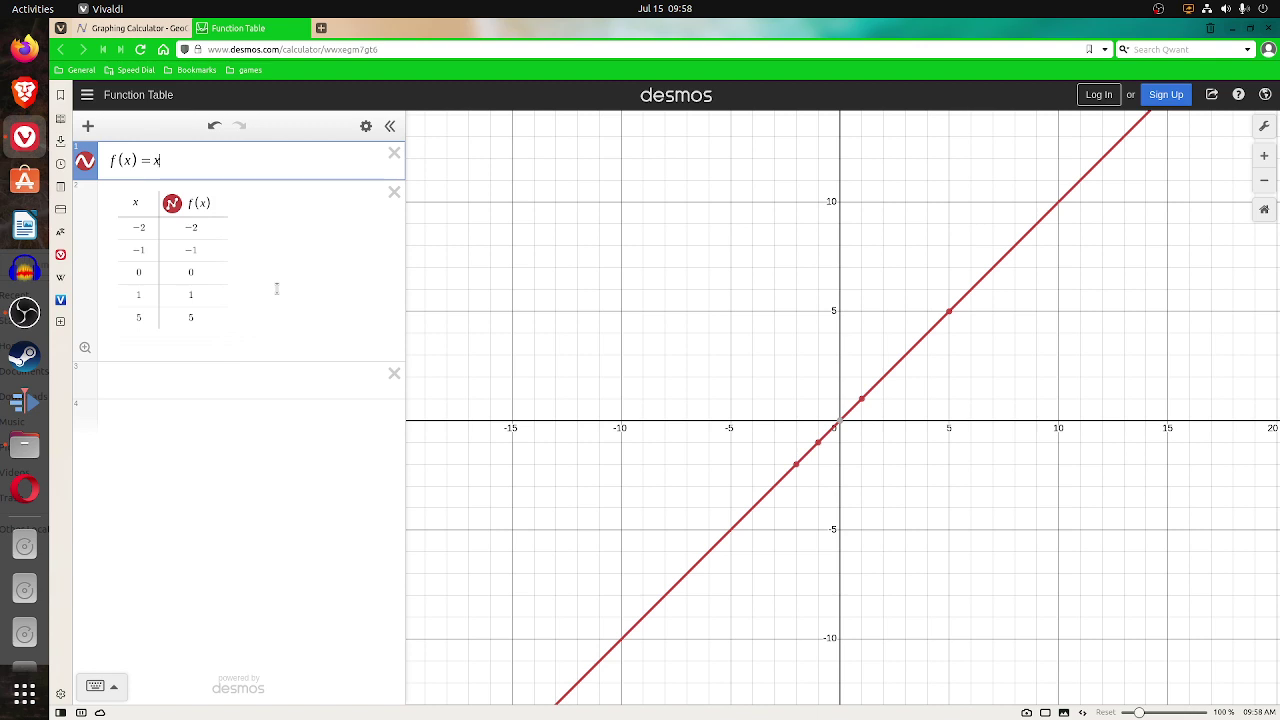
pyautogui.click(98, 686)
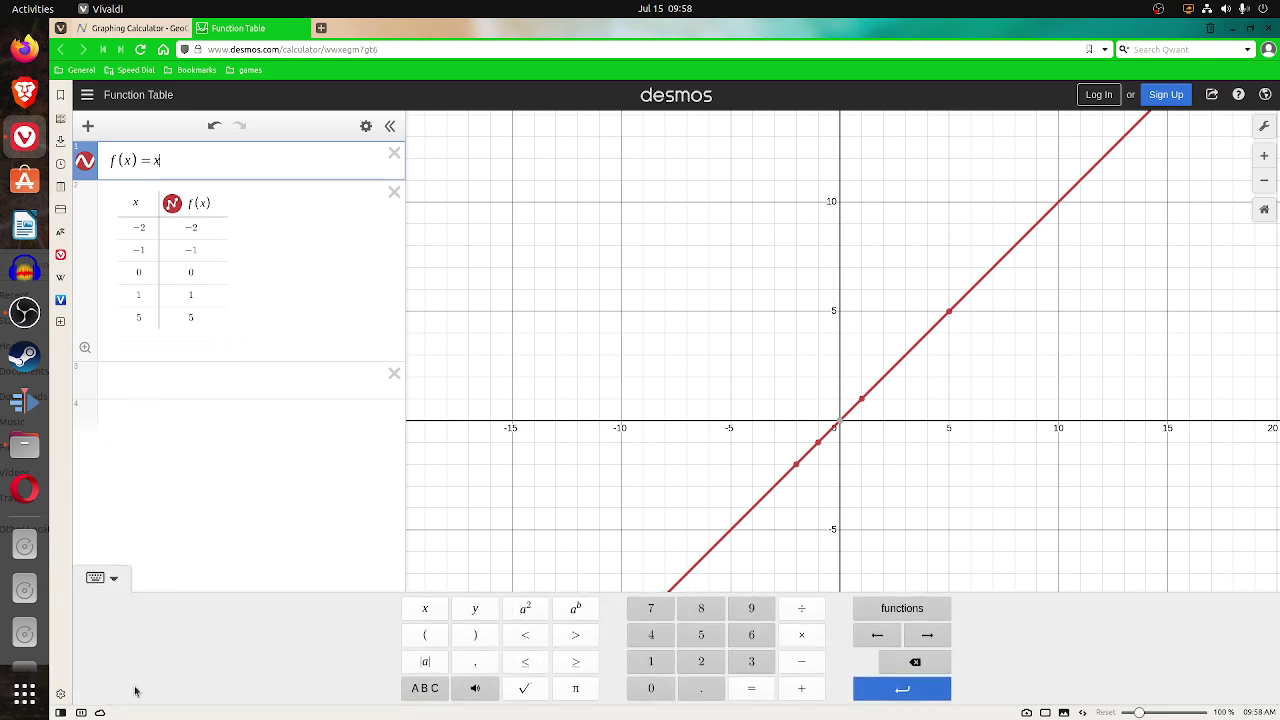
pyautogui.click(527, 609)
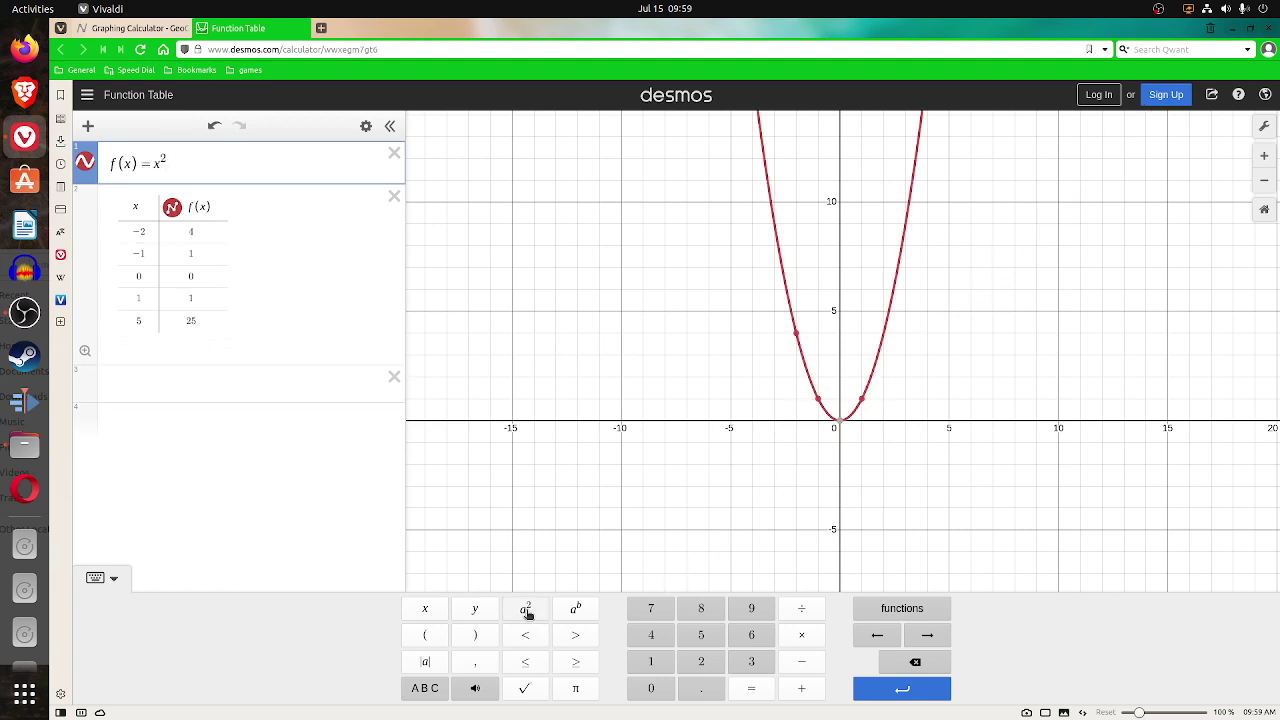
pyautogui.write('-2')
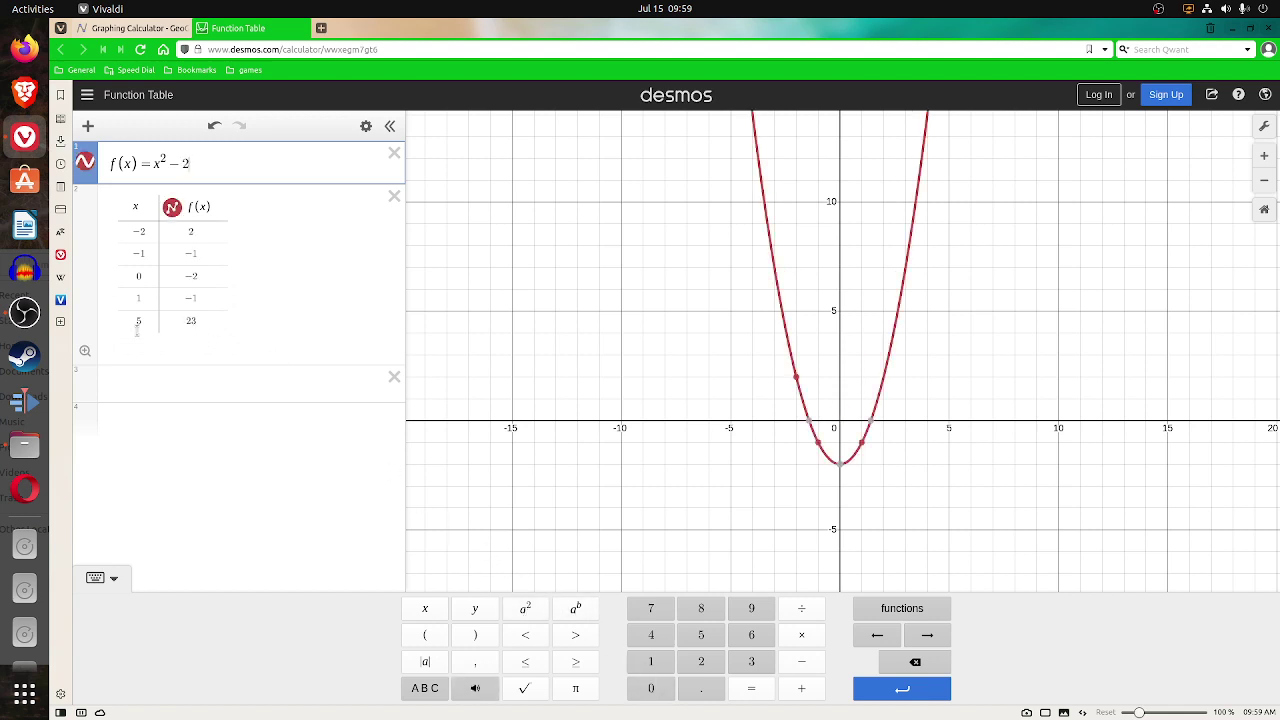
# Set the last table row's x value from 5 back to 2
pyautogui.click(138, 320)
pyautogui.press('BackSpace')
pyautogui.write('2')
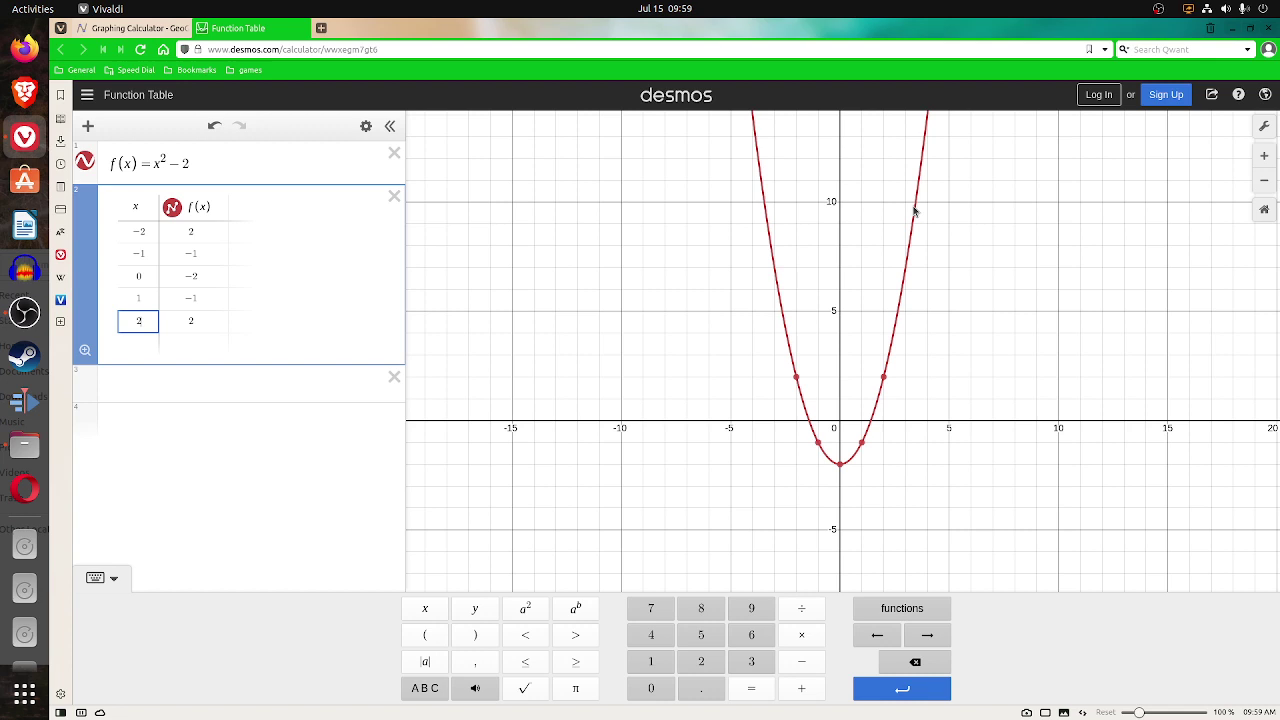
# Rewrite GeoGebra's eq1 as y = x² − 2, then return to the Desmos Function Table
pyautogui.click(122, 29)
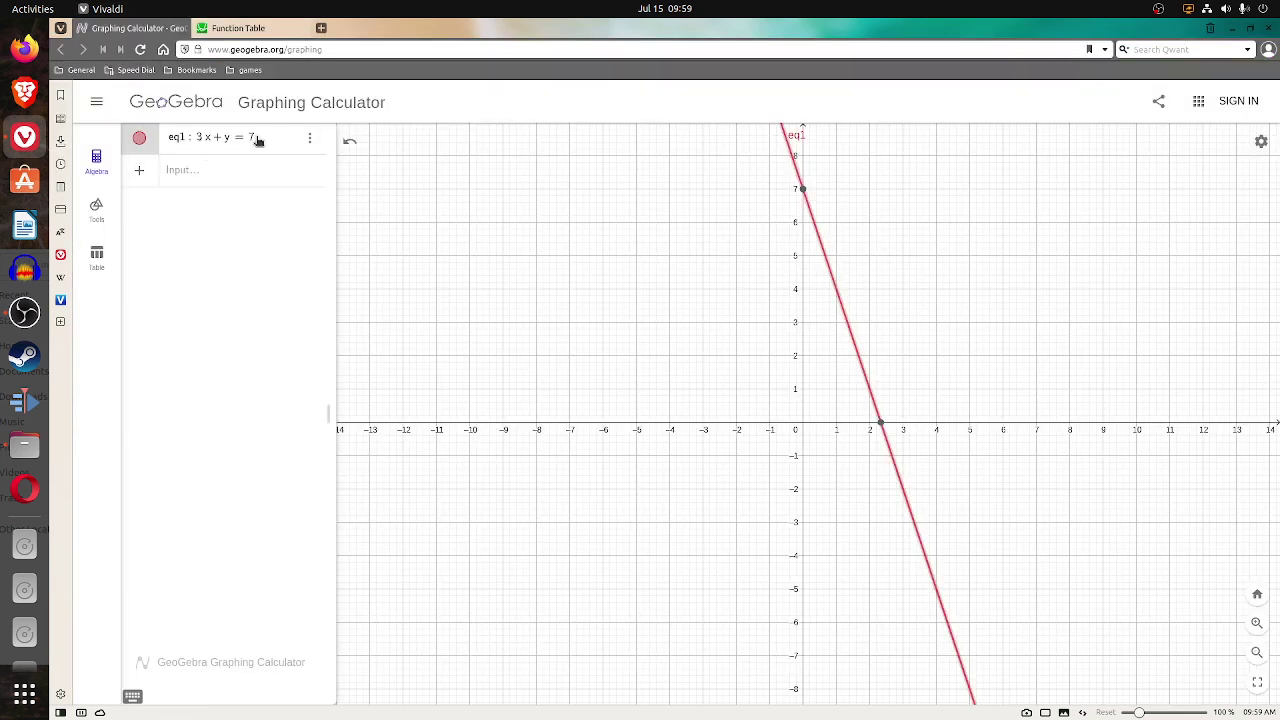
pyautogui.click(212, 140)
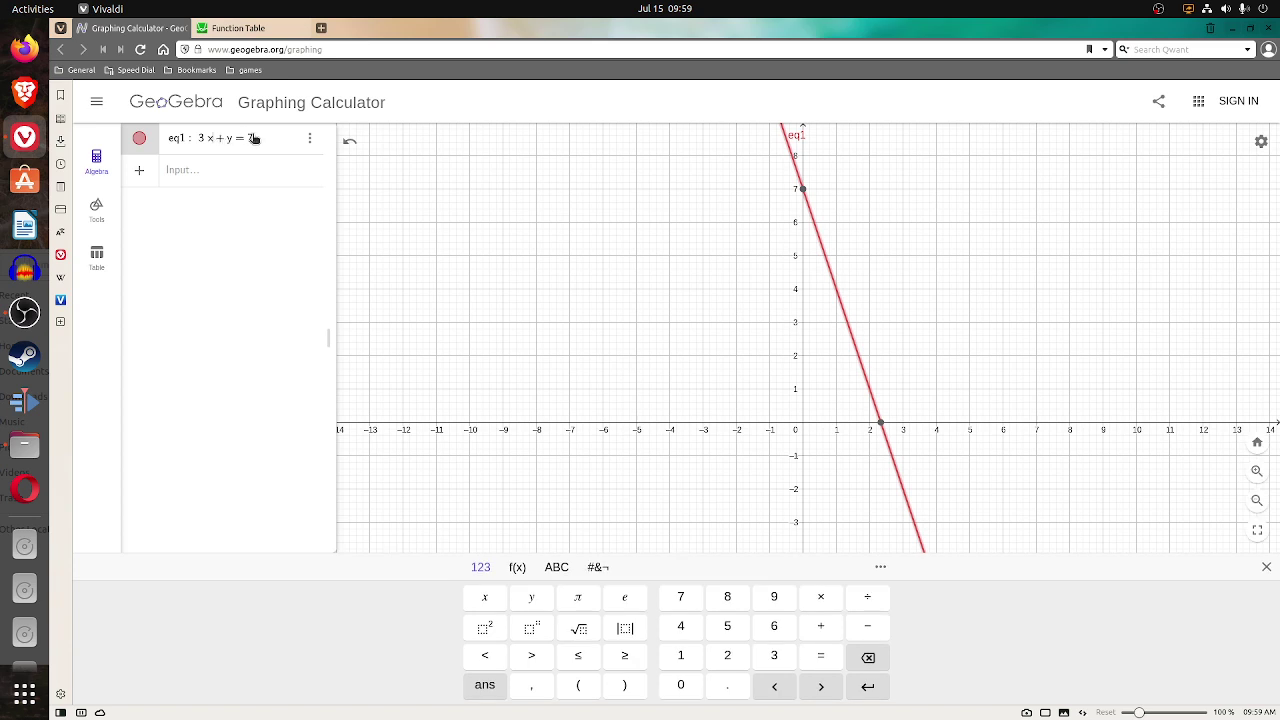
pyautogui.moveTo(254, 139); pyautogui.dragTo(197, 138)
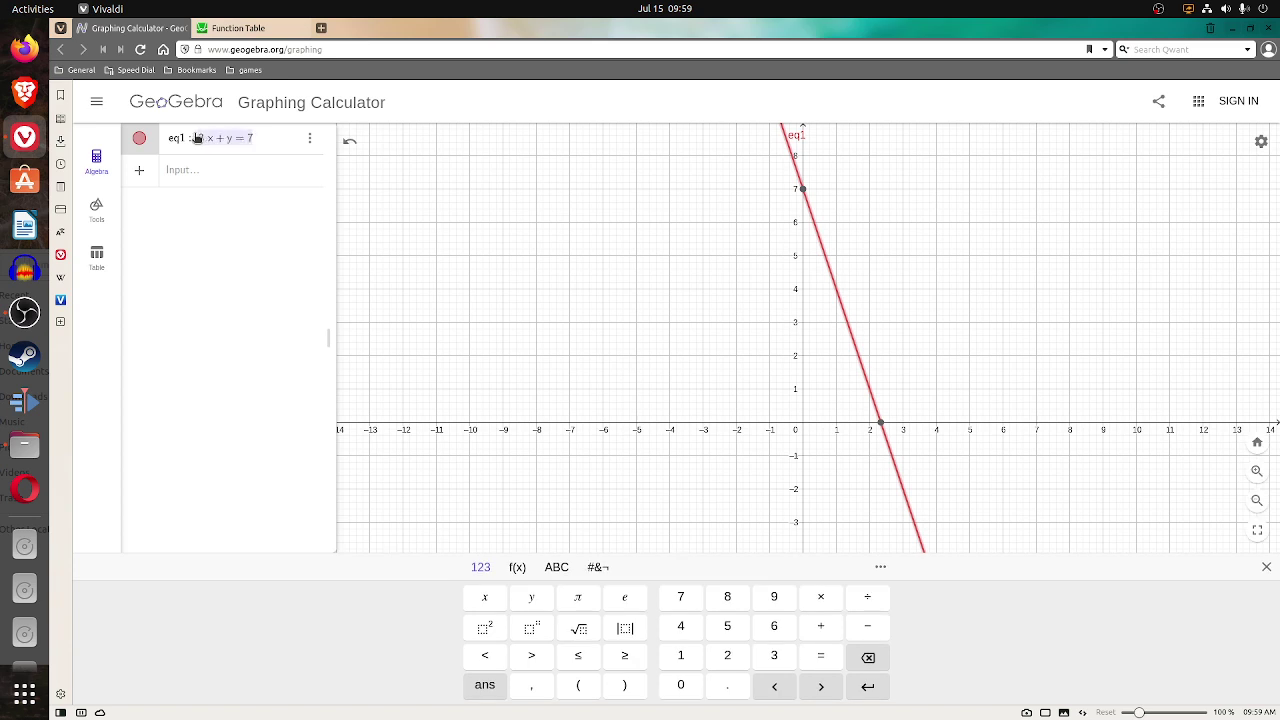
pyautogui.write('y=x')
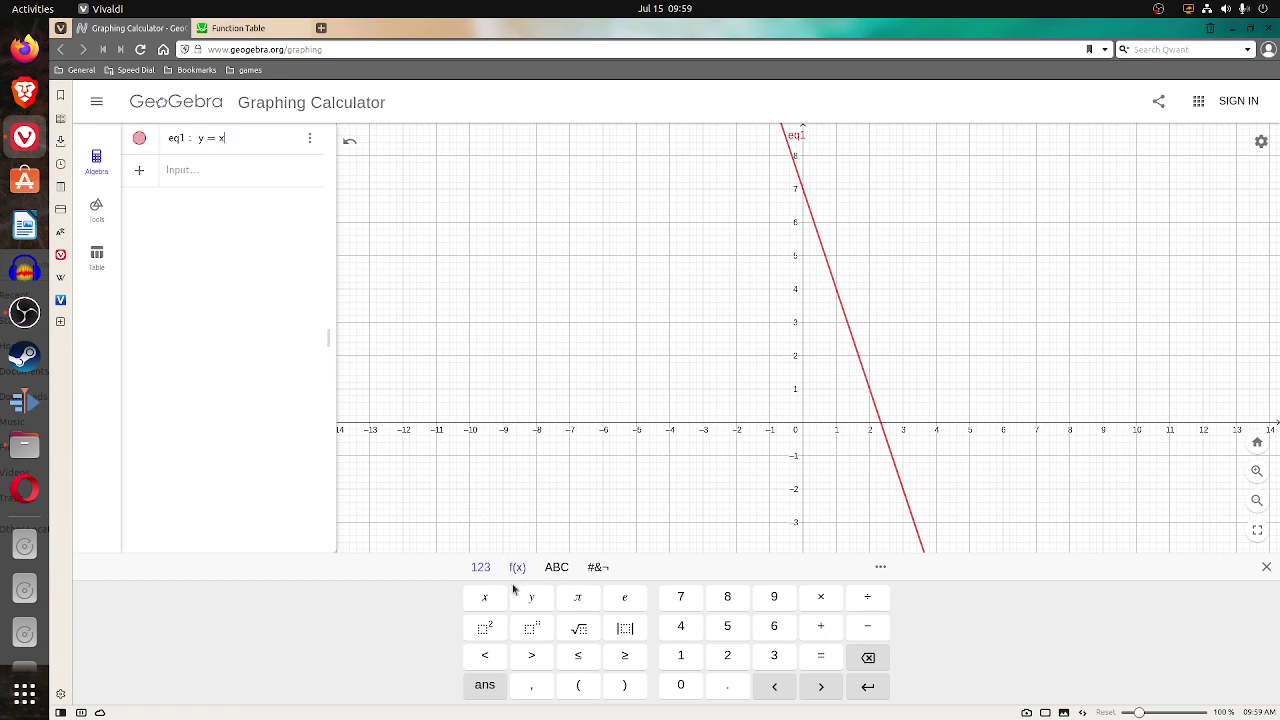
pyautogui.click(487, 628)
pyautogui.write('-2')
pyautogui.click(226, 168)
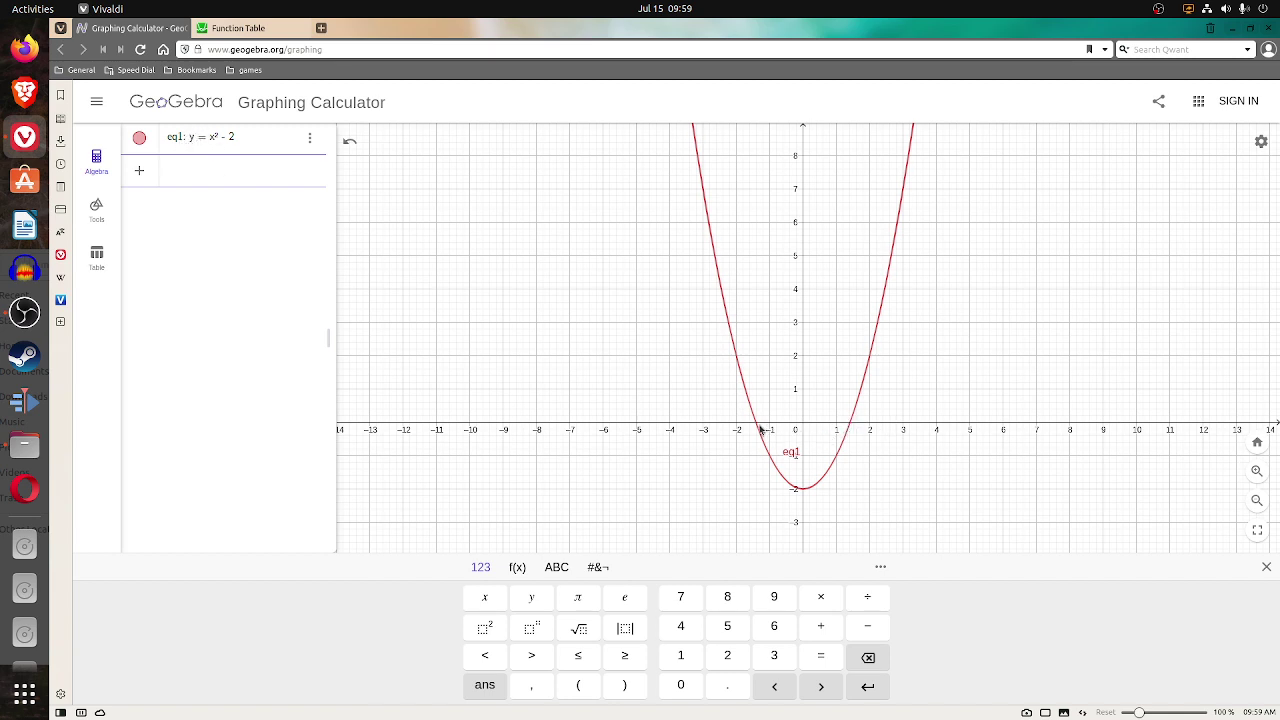
pyautogui.click(240, 27)
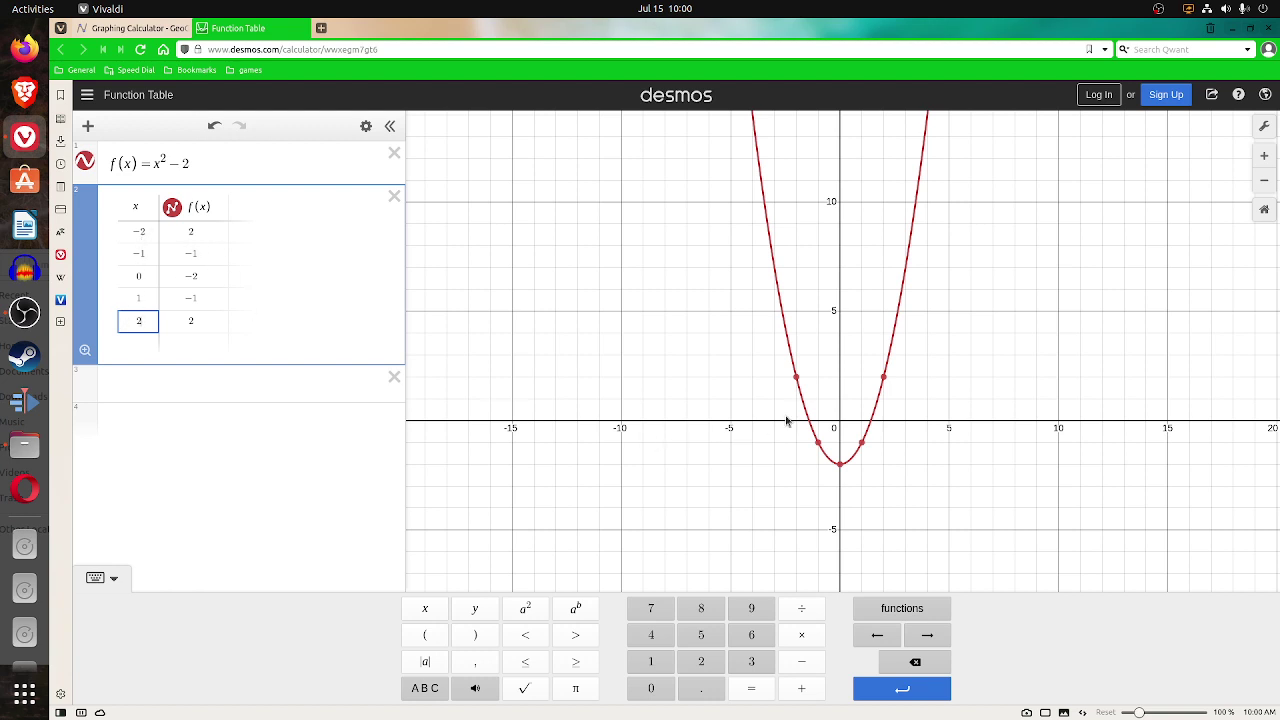
pyautogui.scroll(-5, 787, 423)
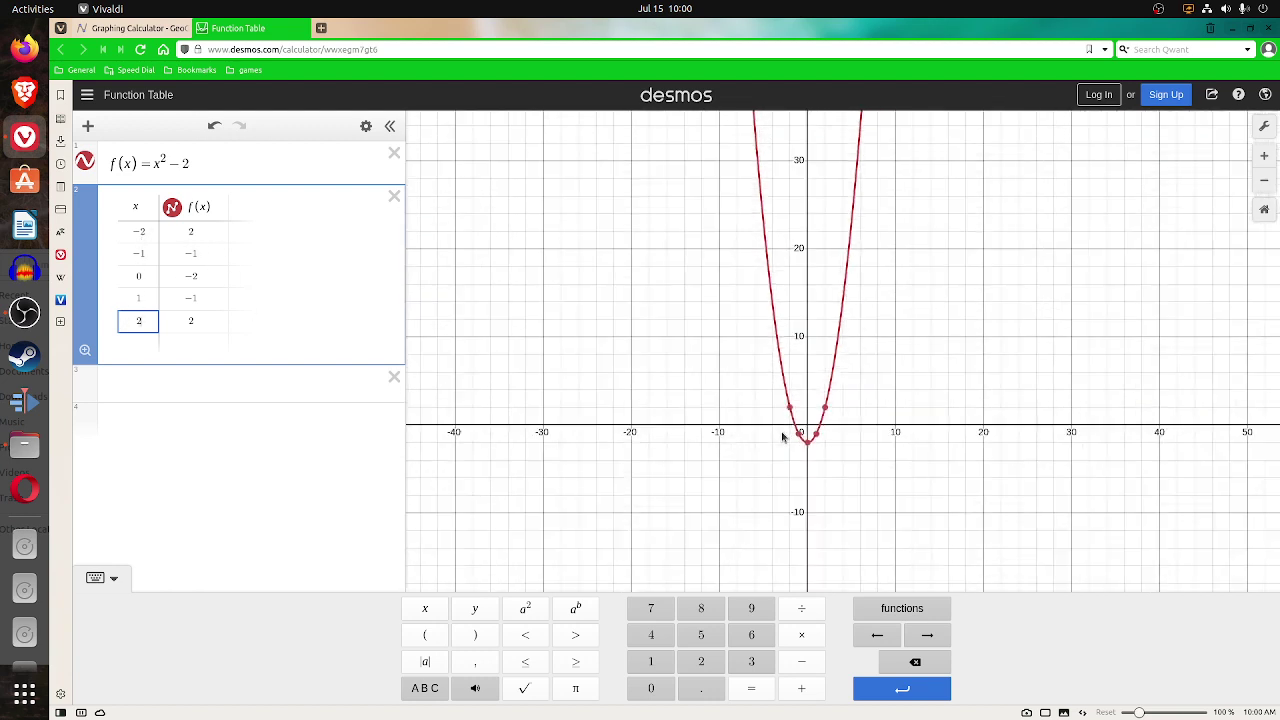
pyautogui.scroll(-3, 782, 436)
pyautogui.scroll(5, 783, 437)
pyautogui.moveTo(784, 438)
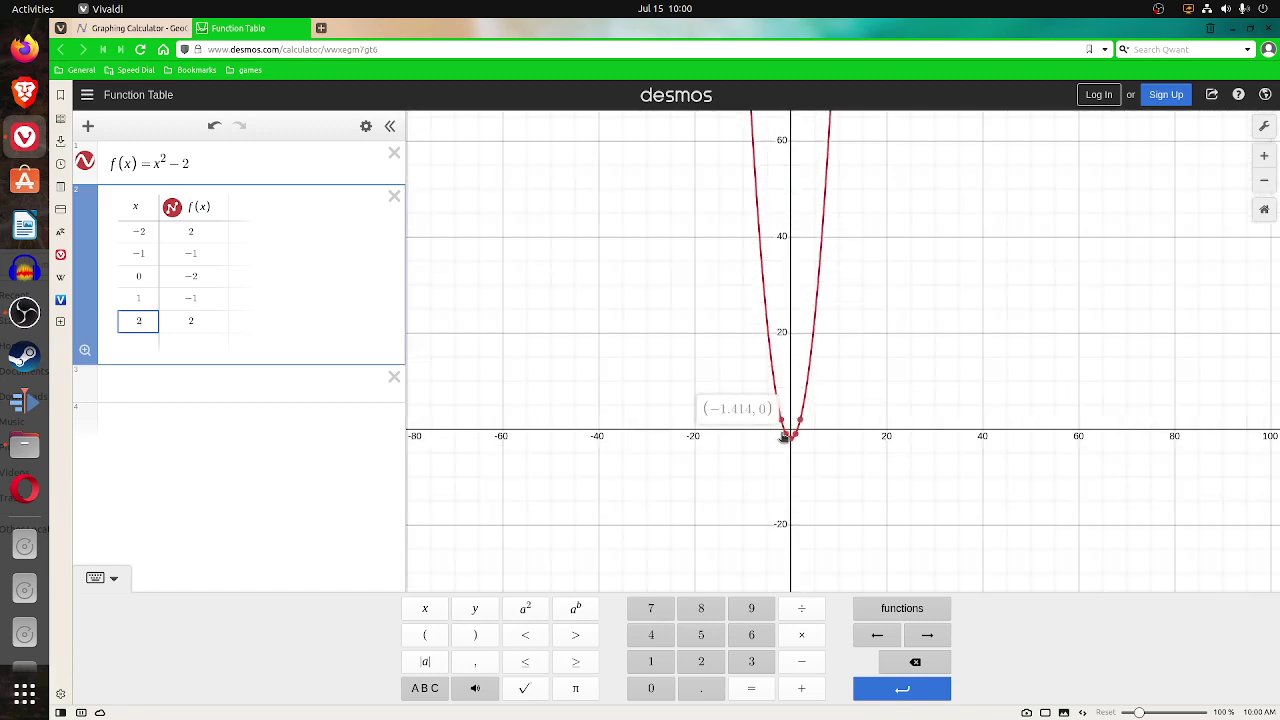
pyautogui.scroll(5, 784, 438)
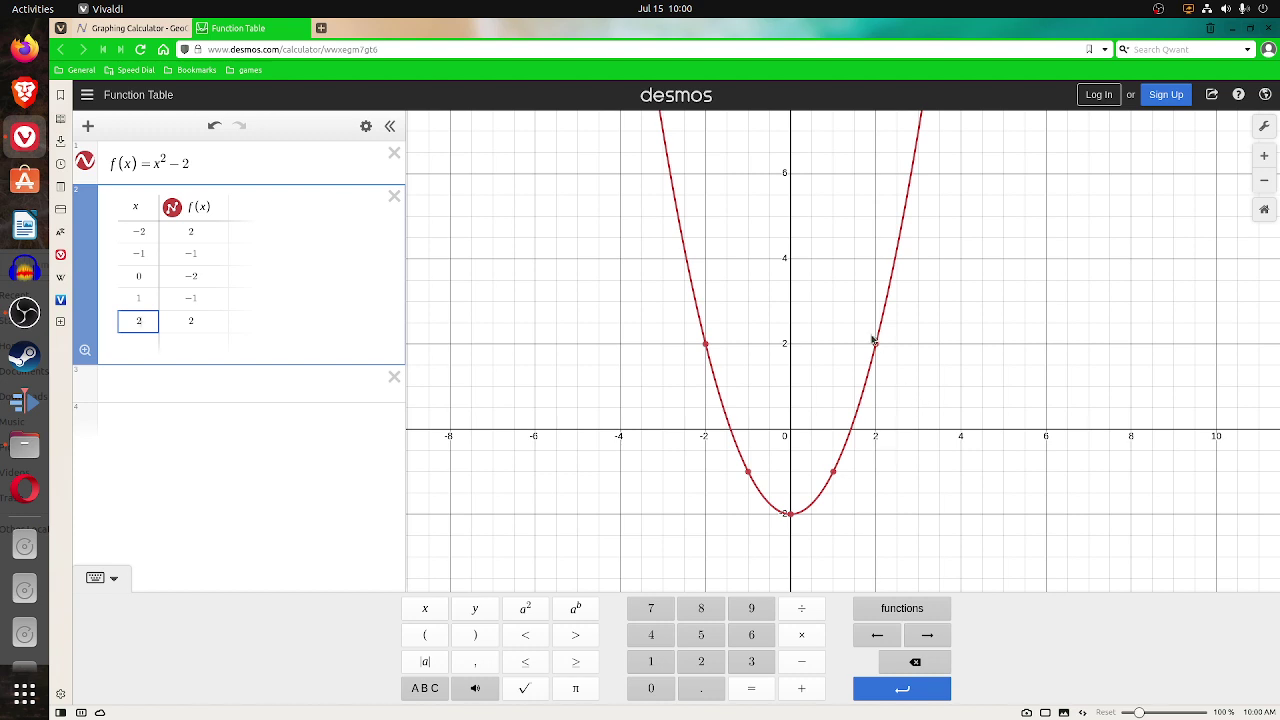
pyautogui.scroll(-2, 785, 358)
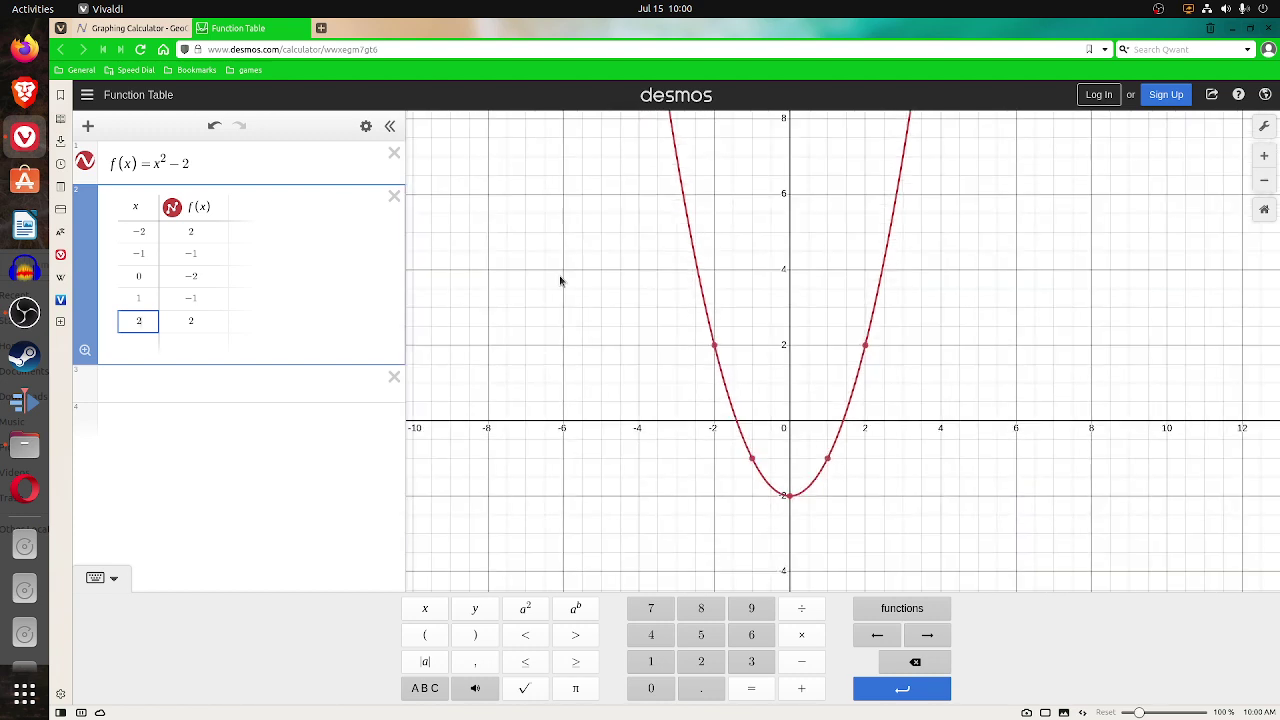
# Edit f(x) from x² − 2 into x³ − x² − 25 with the exponent and a² keys
pyautogui.moveTo(194, 163); pyautogui.dragTo(160, 163)
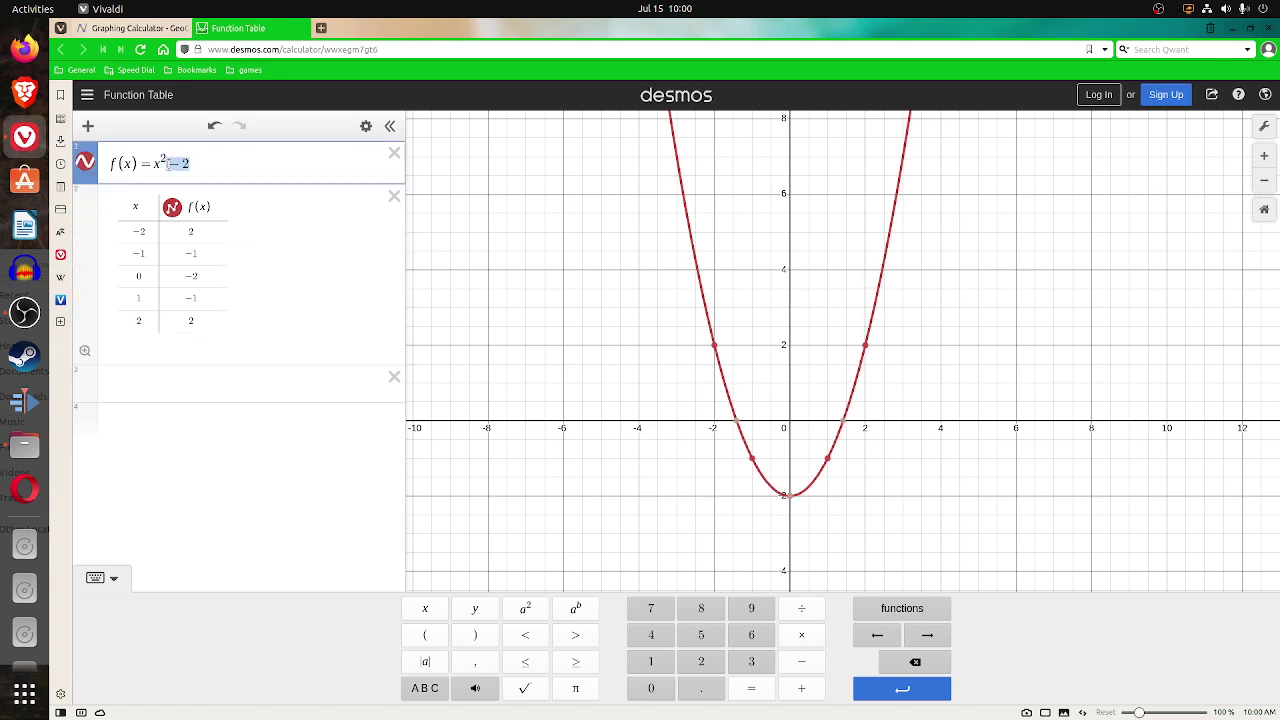
pyautogui.press('BackSpace')
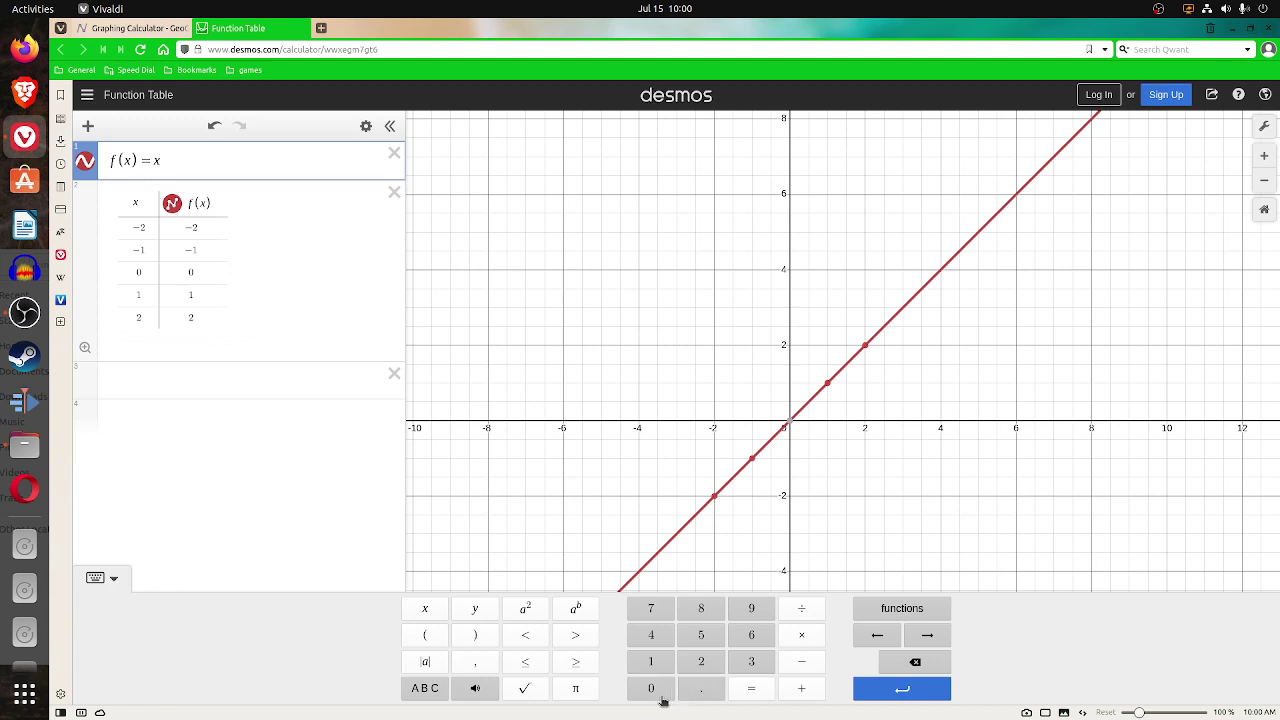
pyautogui.click(576, 612)
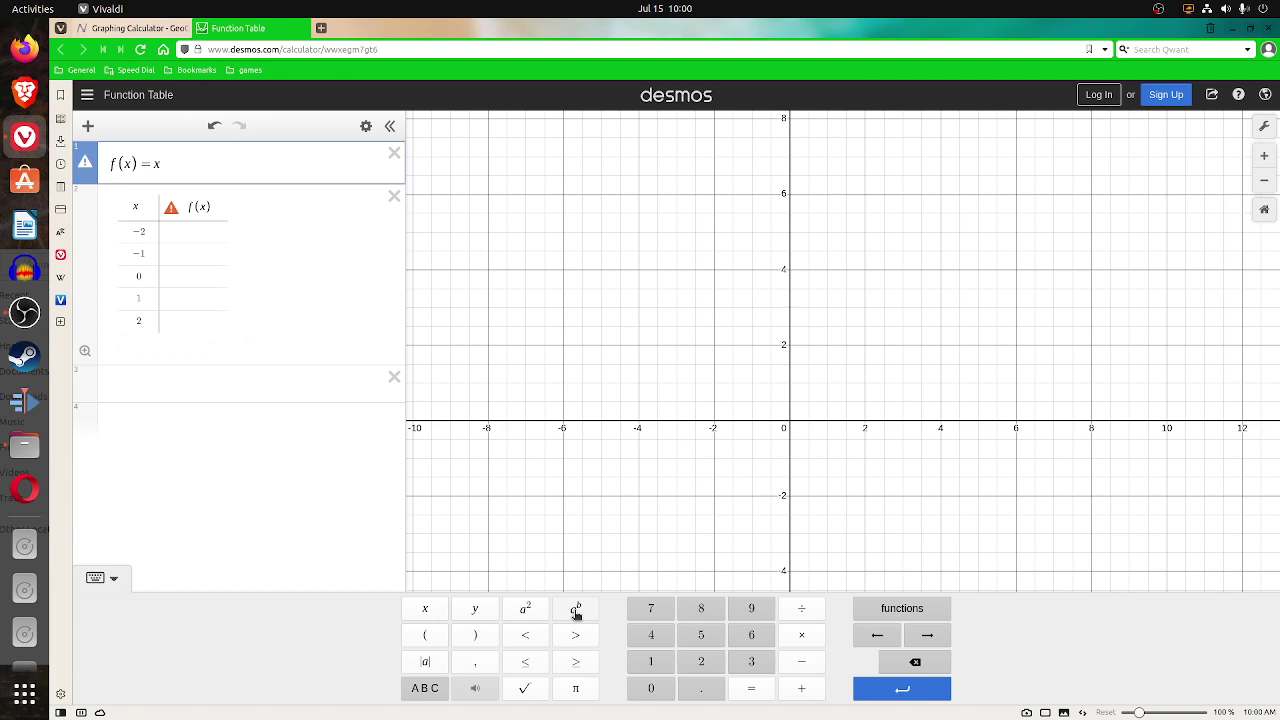
pyautogui.write('3')
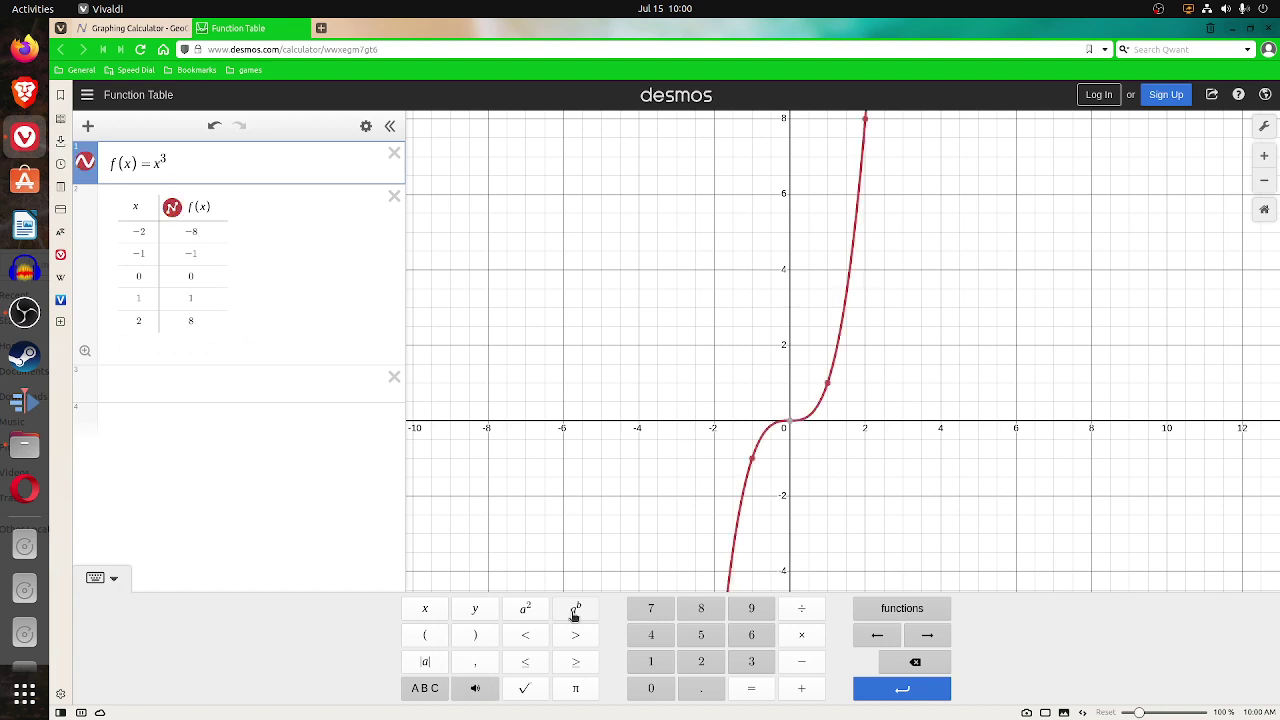
pyautogui.write('-')
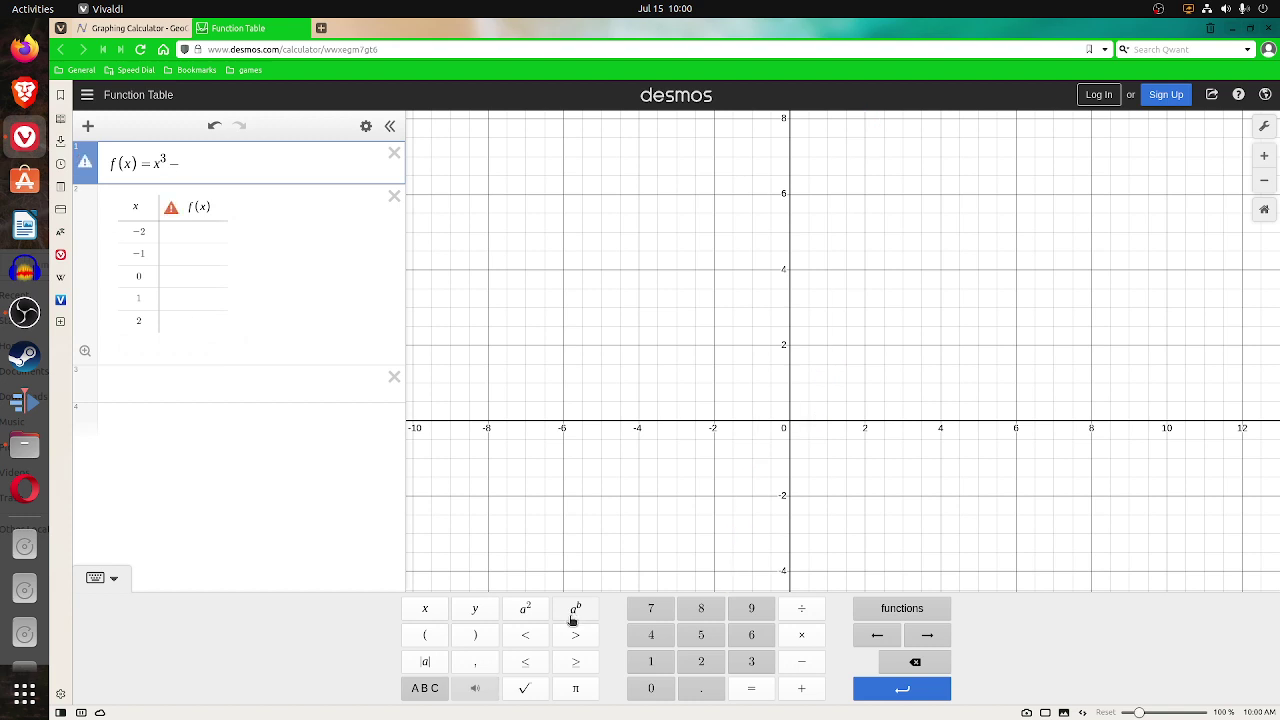
pyautogui.write('x')
pyautogui.click(527, 610)
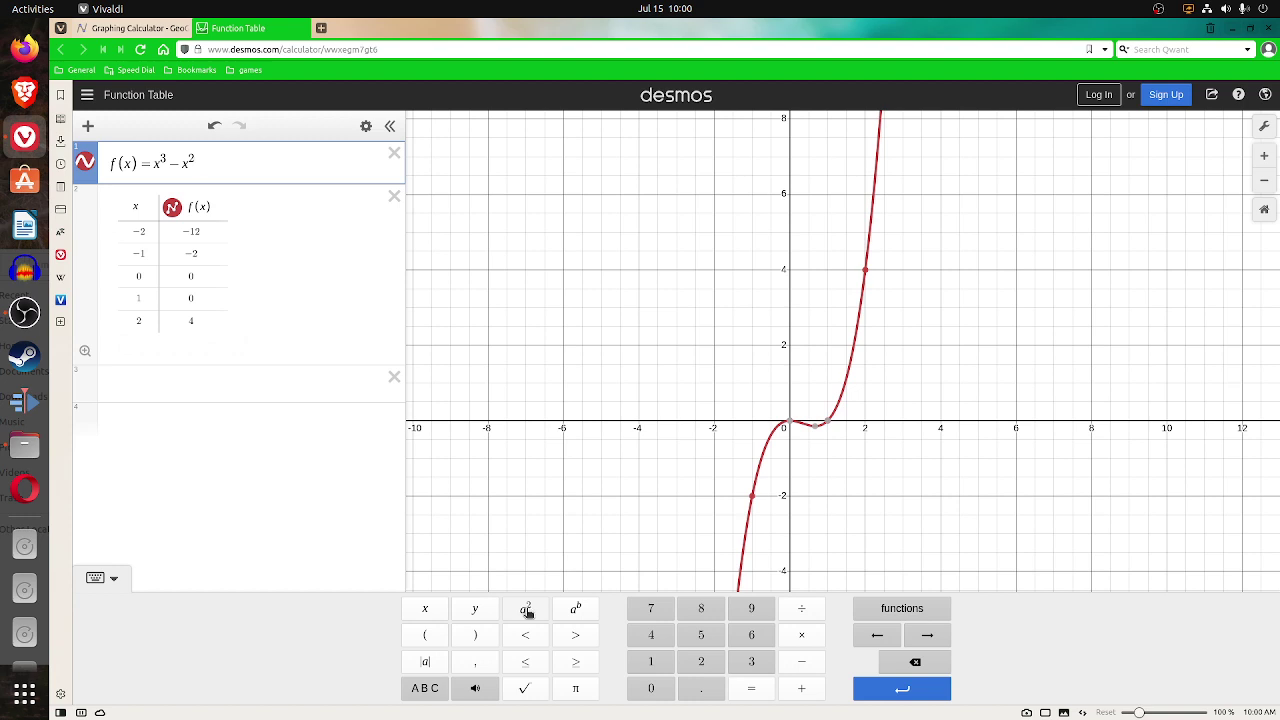
pyautogui.write('-25')
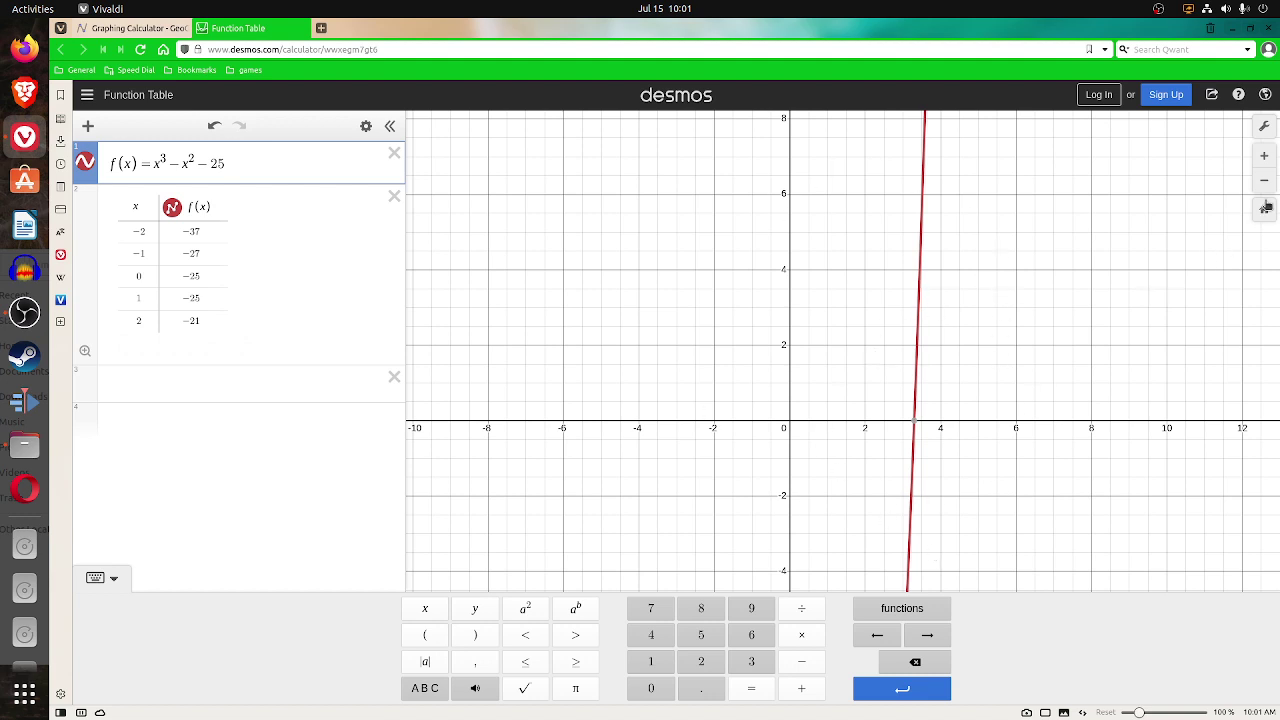
# Zoom in three levels and pan the view down below the x-axis
pyautogui.click(1264, 157)
pyautogui.click(1264, 157)
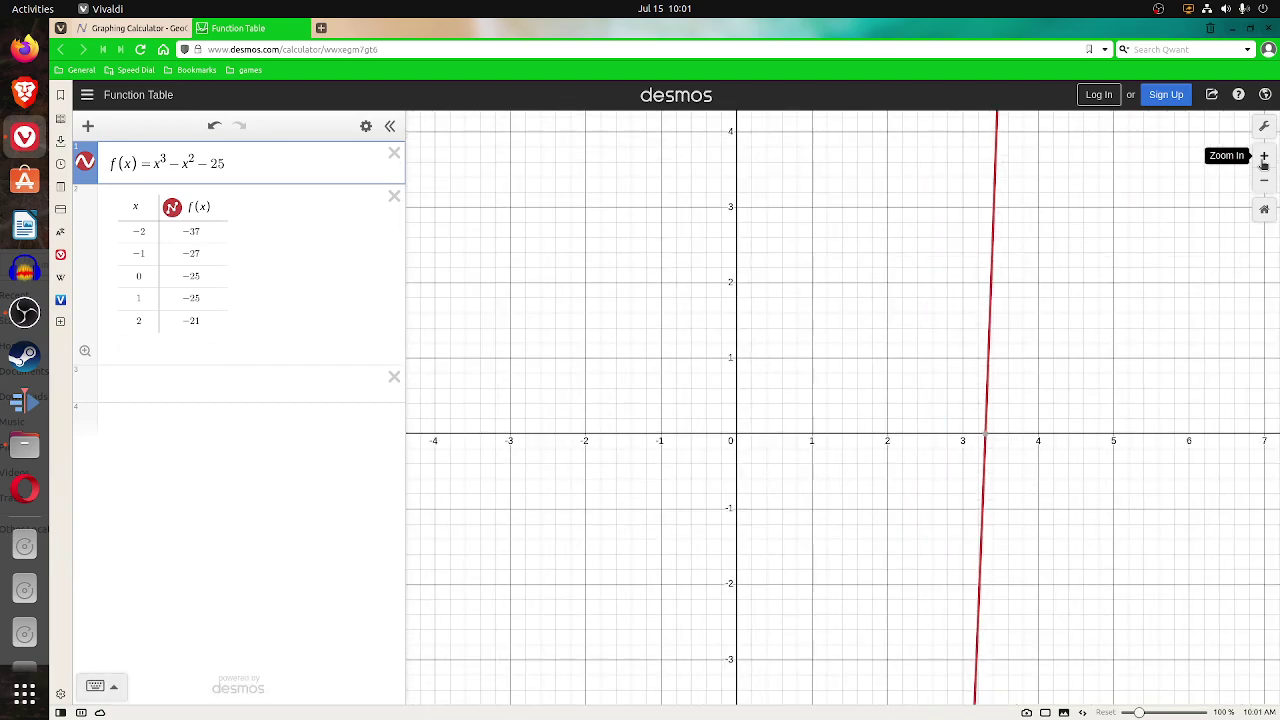
pyautogui.click(1264, 157)
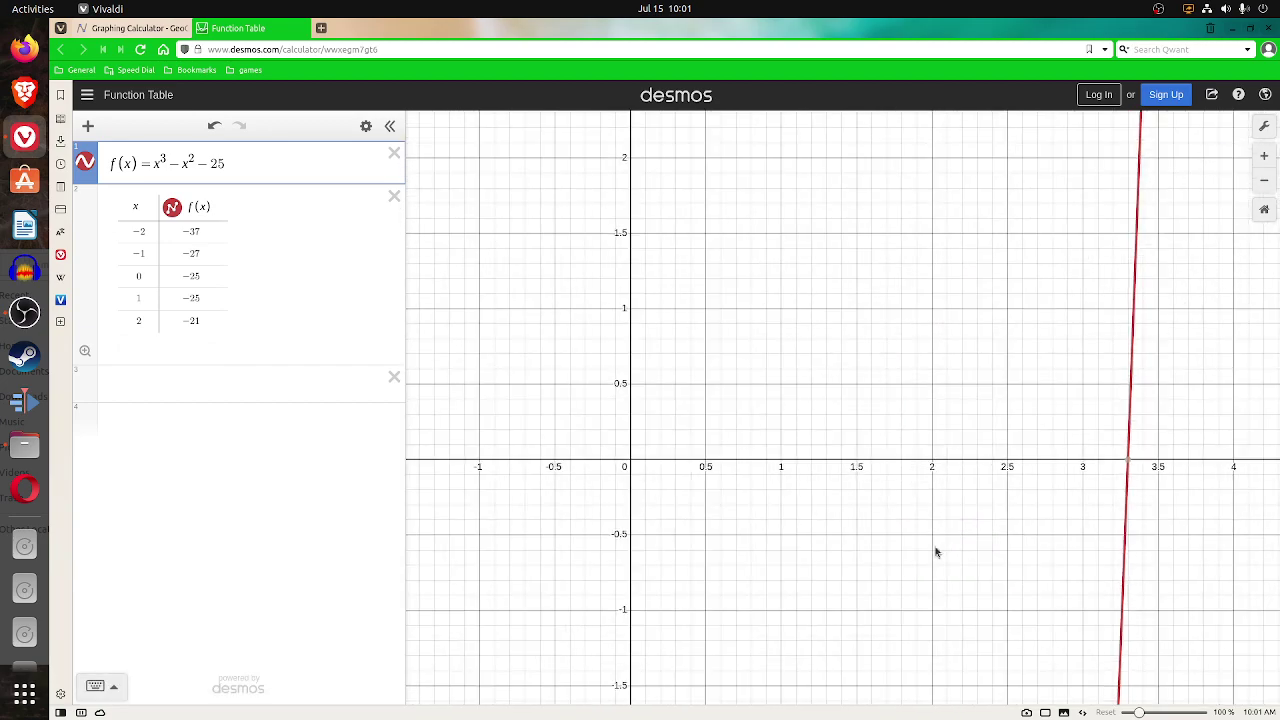
pyautogui.moveTo(934, 551); pyautogui.dragTo(836, 173)
pyautogui.scroll(-6, 836, 173)
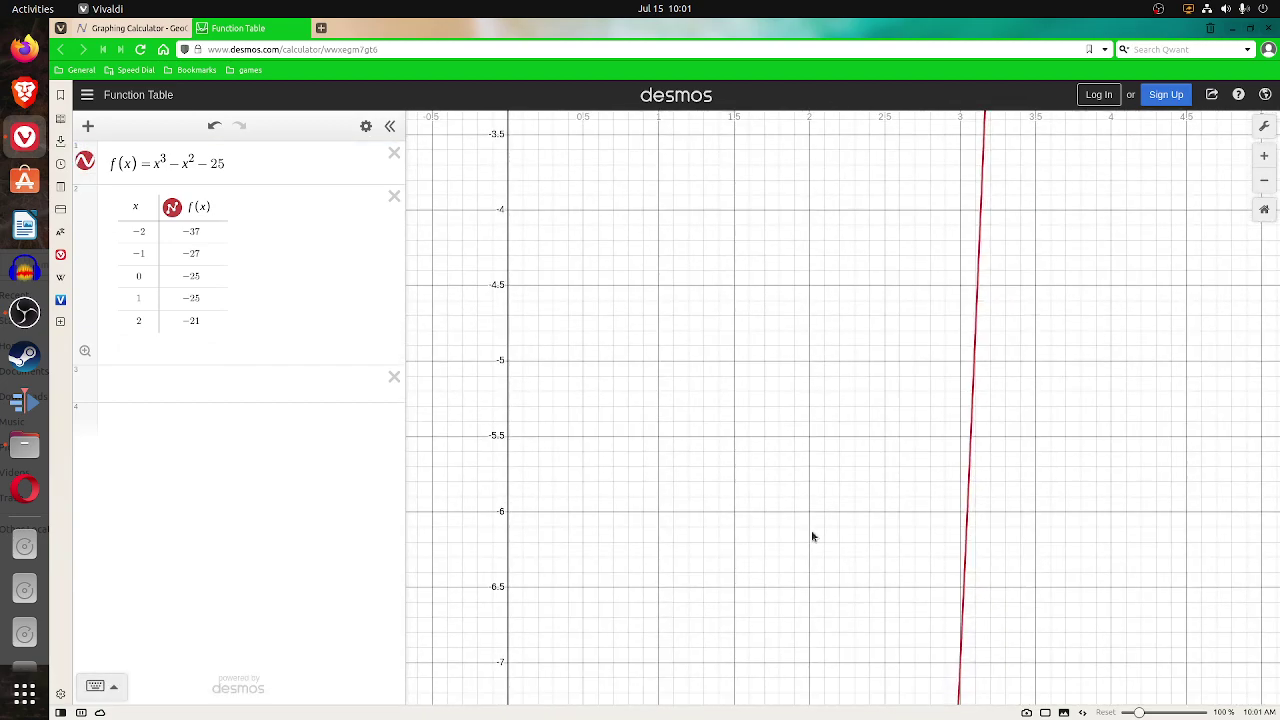
pyautogui.scroll(-10, 850, 494)
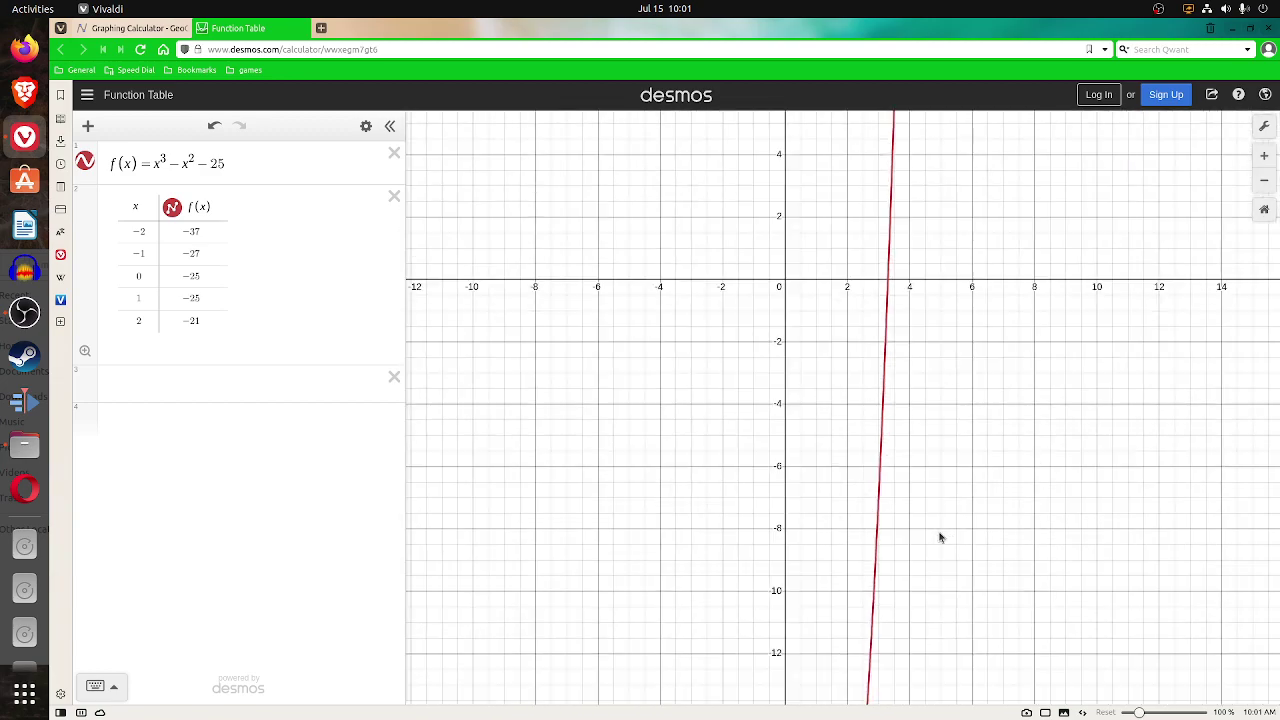
pyautogui.scroll(-5, 1000, 567)
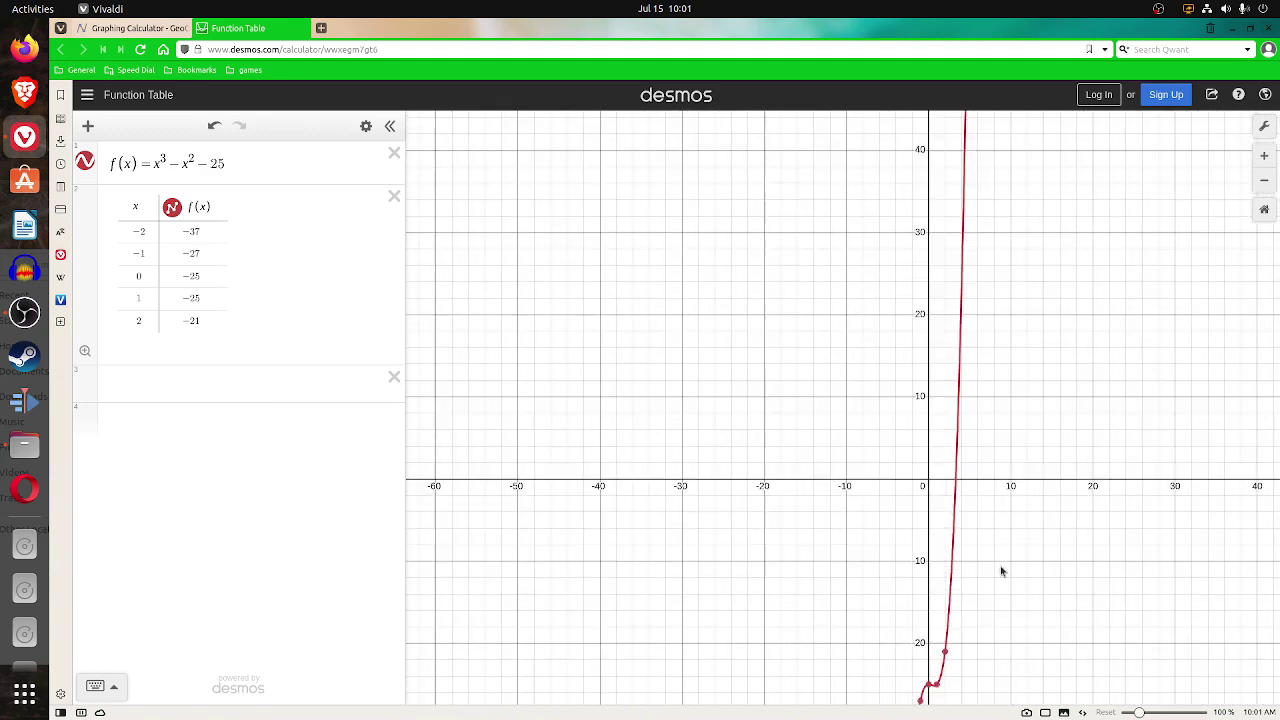
# Frame the curve's flat wave near y = −25, between x = −1 and 1
pyautogui.moveTo(1034, 640); pyautogui.dragTo(930, 247)
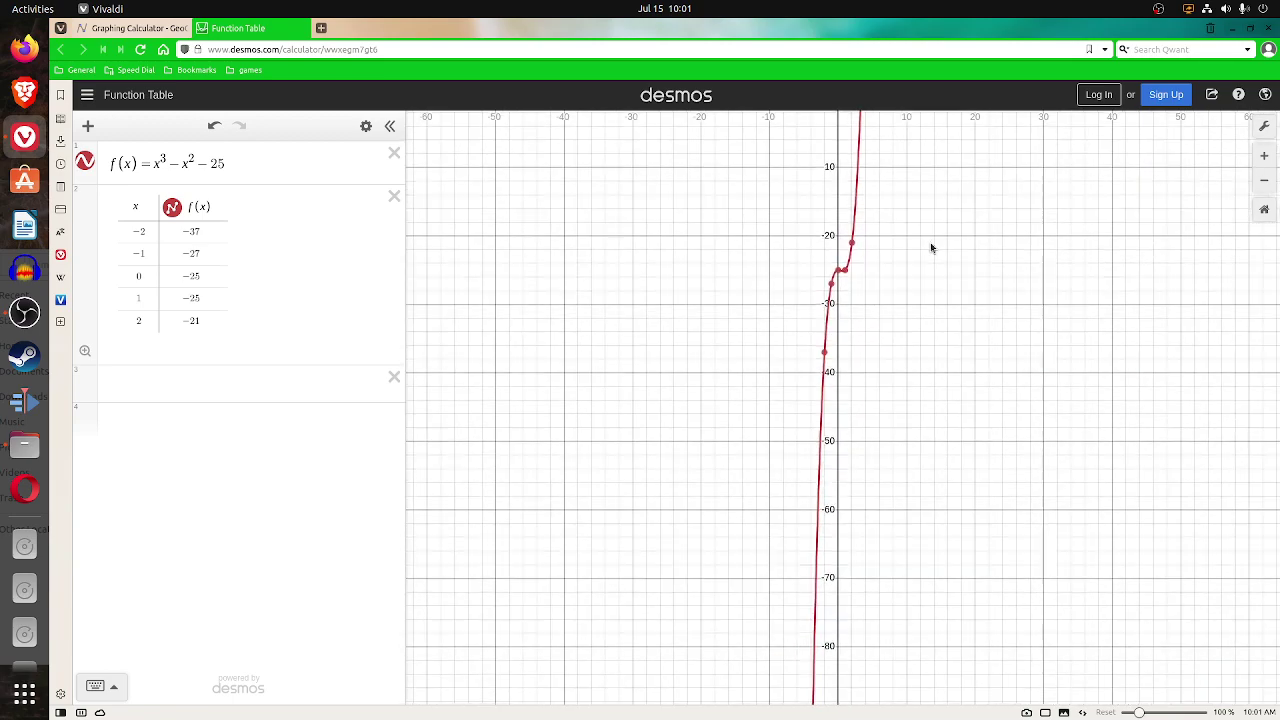
pyautogui.scroll(2, 922, 493)
pyautogui.moveTo(934, 308); pyautogui.dragTo(934, 611)
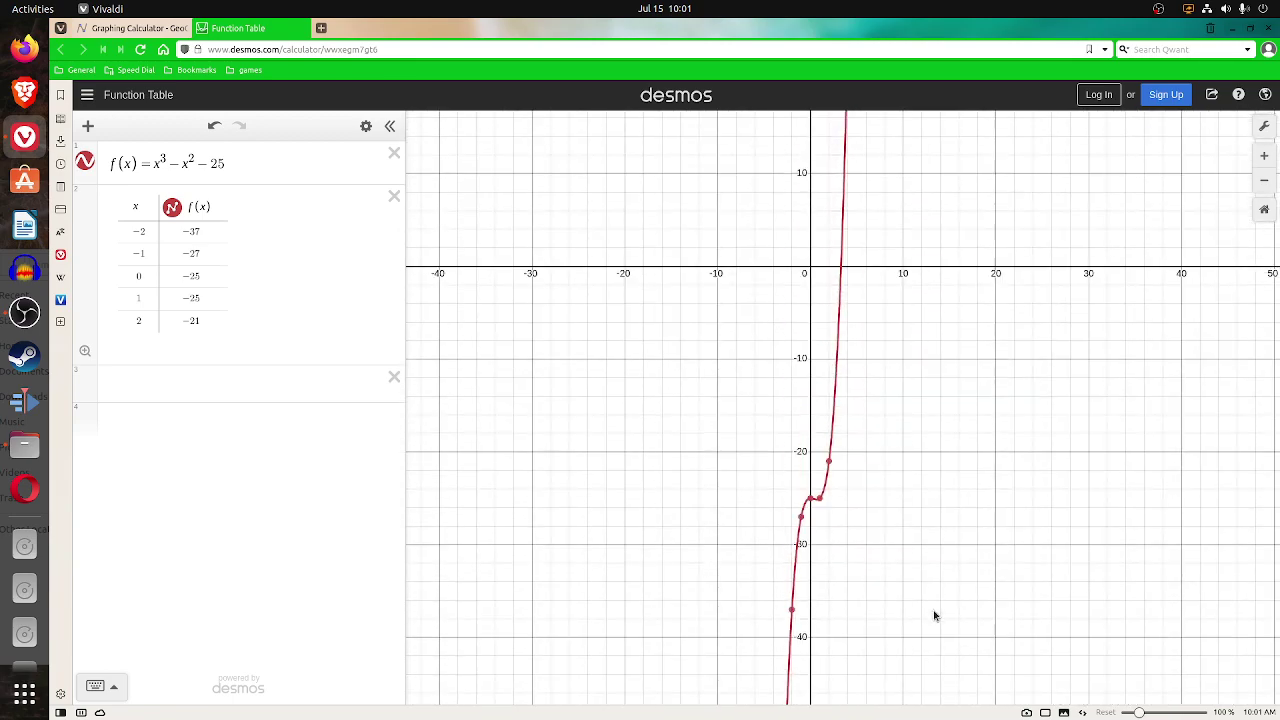
pyautogui.scroll(6, 903, 551)
pyautogui.moveTo(747, 471); pyautogui.dragTo(995, 527)
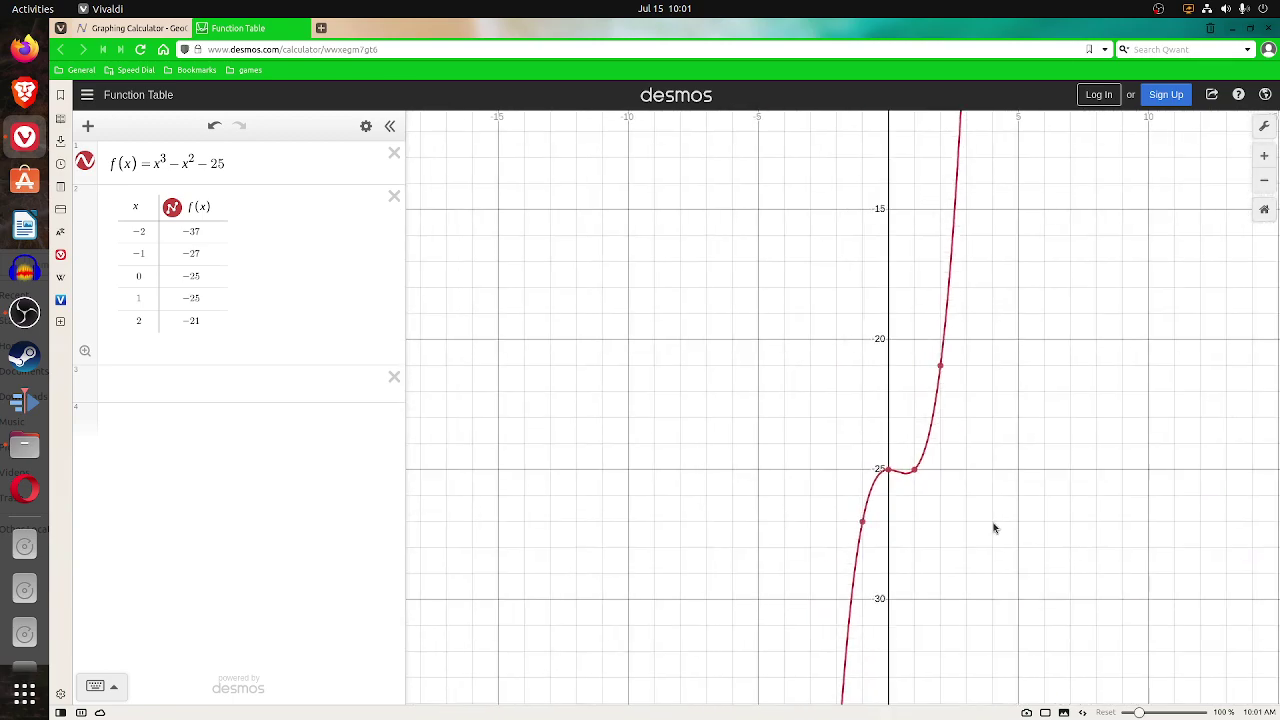
pyautogui.scroll(5, 995, 527)
pyautogui.moveTo(810, 485); pyautogui.dragTo(966, 523)
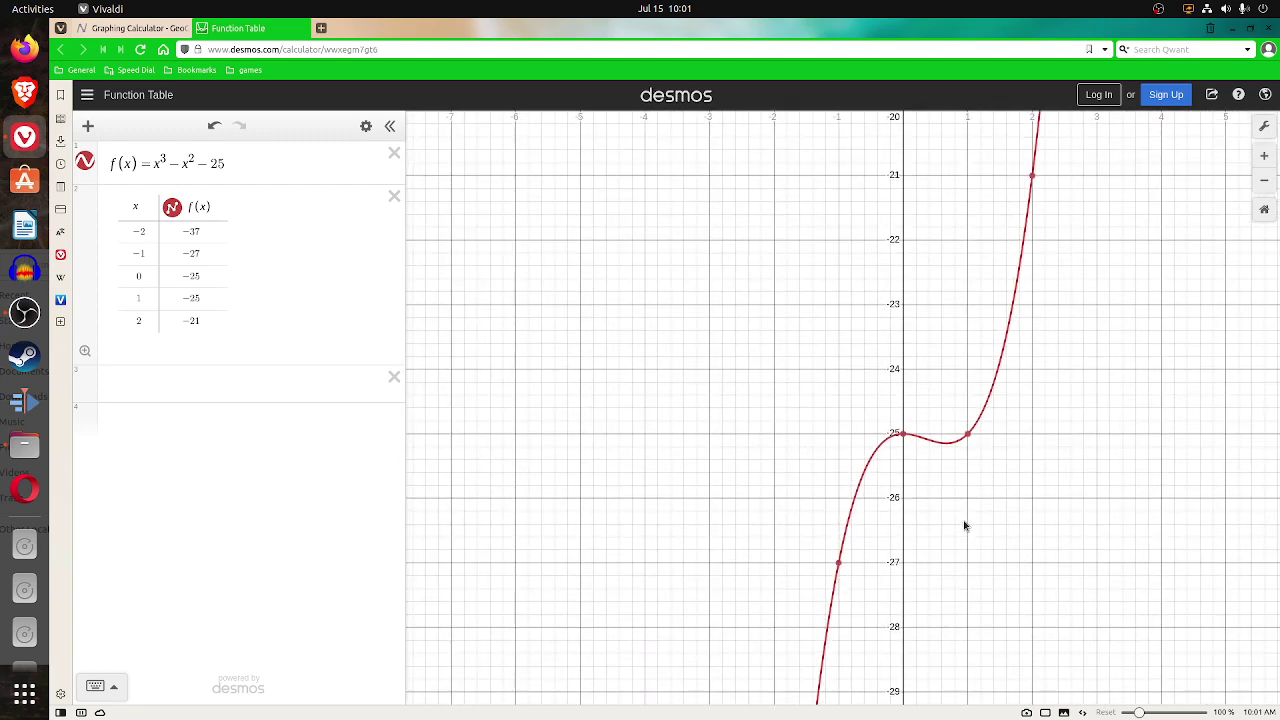
pyautogui.scroll(3, 966, 523)
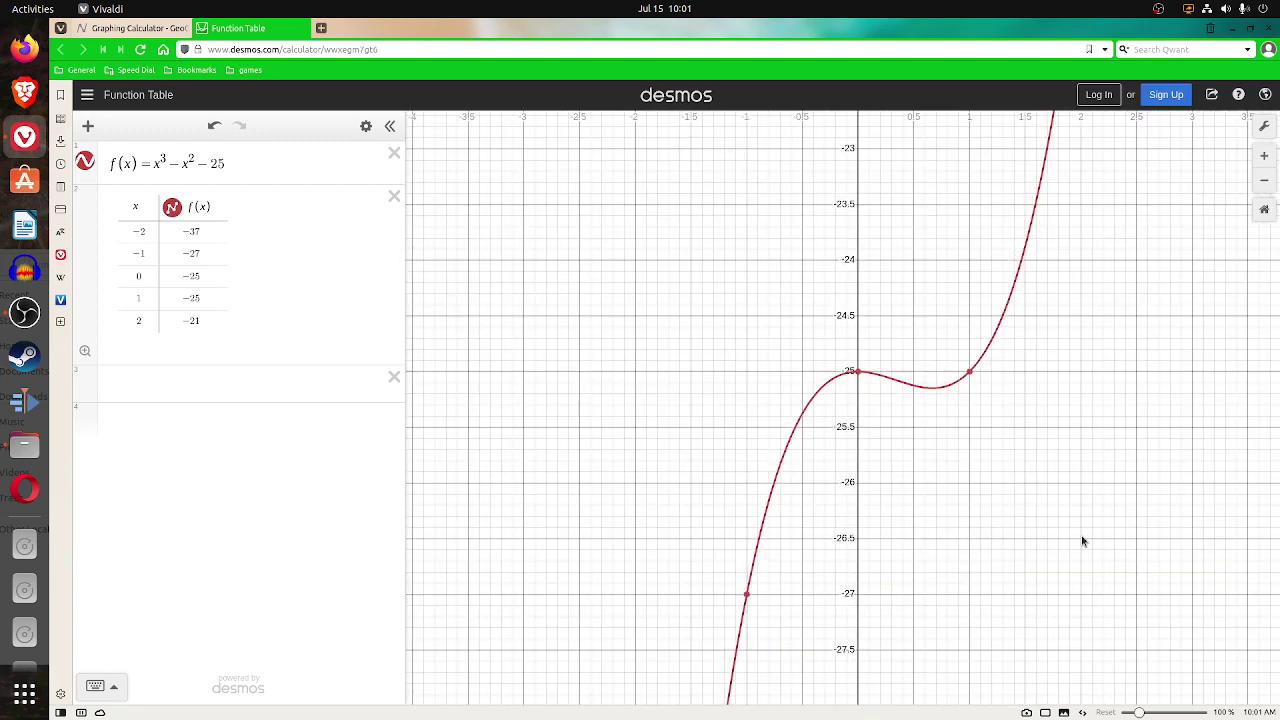
pyautogui.scroll(-1, 1081, 538)
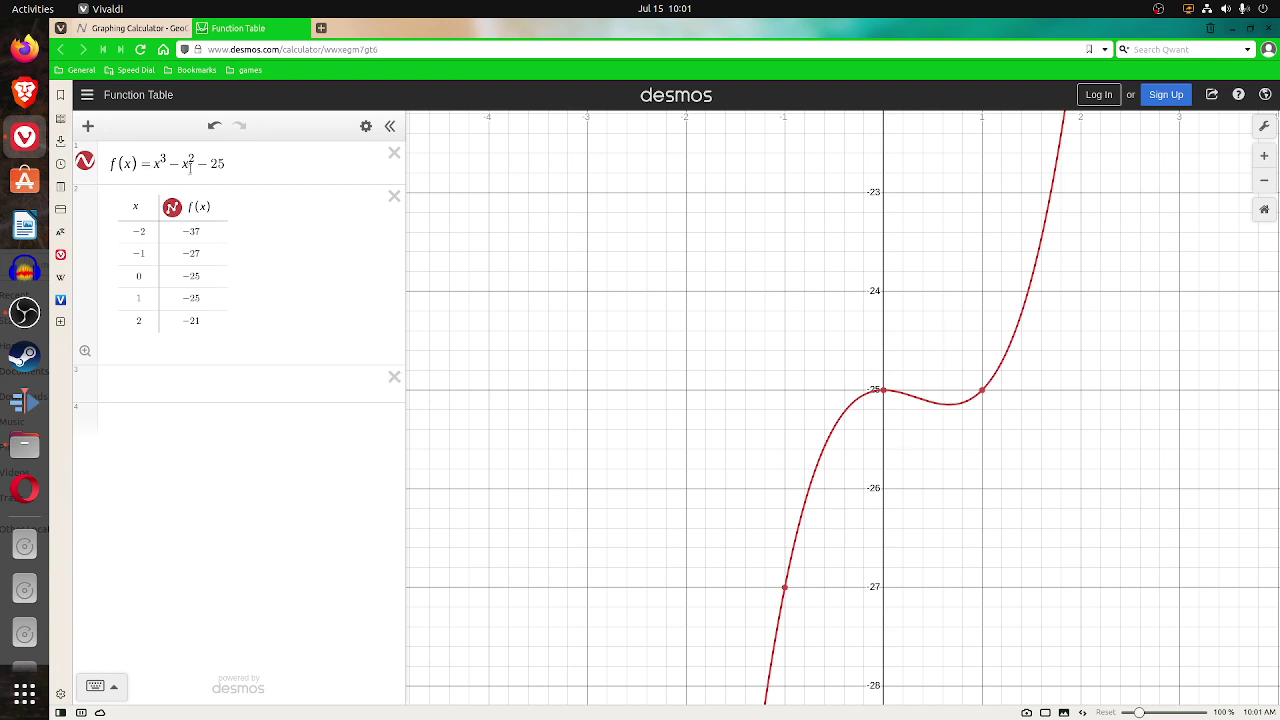
# Pan to the curve near (2, −21), then bring the x-axis and origin back into view
pyautogui.moveTo(884, 396)
pyautogui.moveTo(1010, 292); pyautogui.dragTo(836, 487)
pyautogui.scroll(-6, 810, 546)
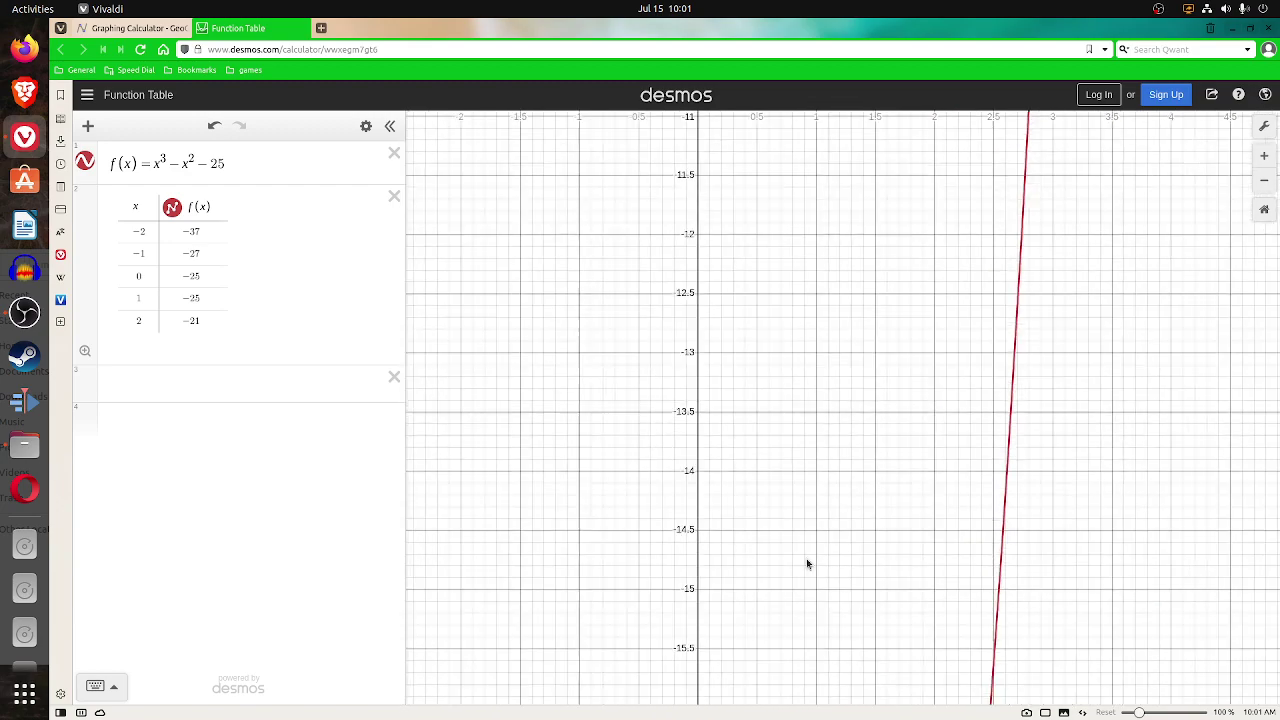
pyautogui.moveTo(805, 236); pyautogui.dragTo(906, 686)
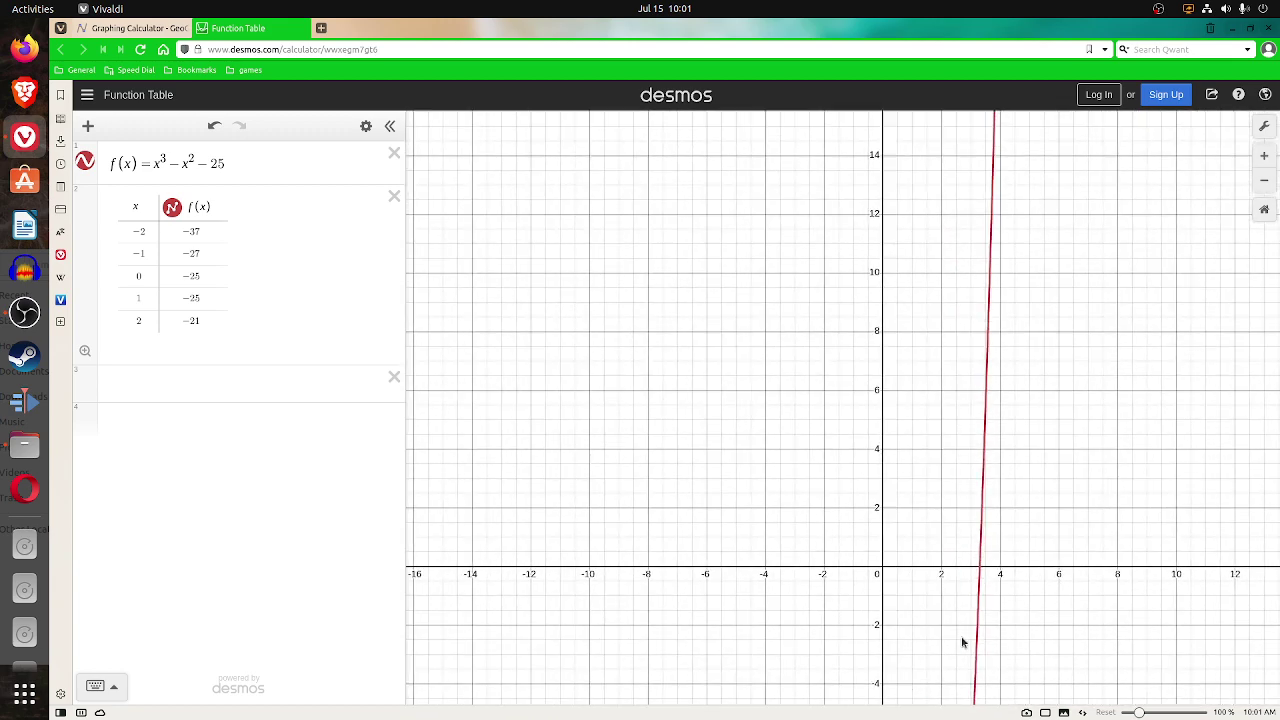
# Centre a wider view on the dip near y = −25, passing through (−1, −27) and (1, −25)
pyautogui.moveTo(951, 651); pyautogui.dragTo(986, 271)
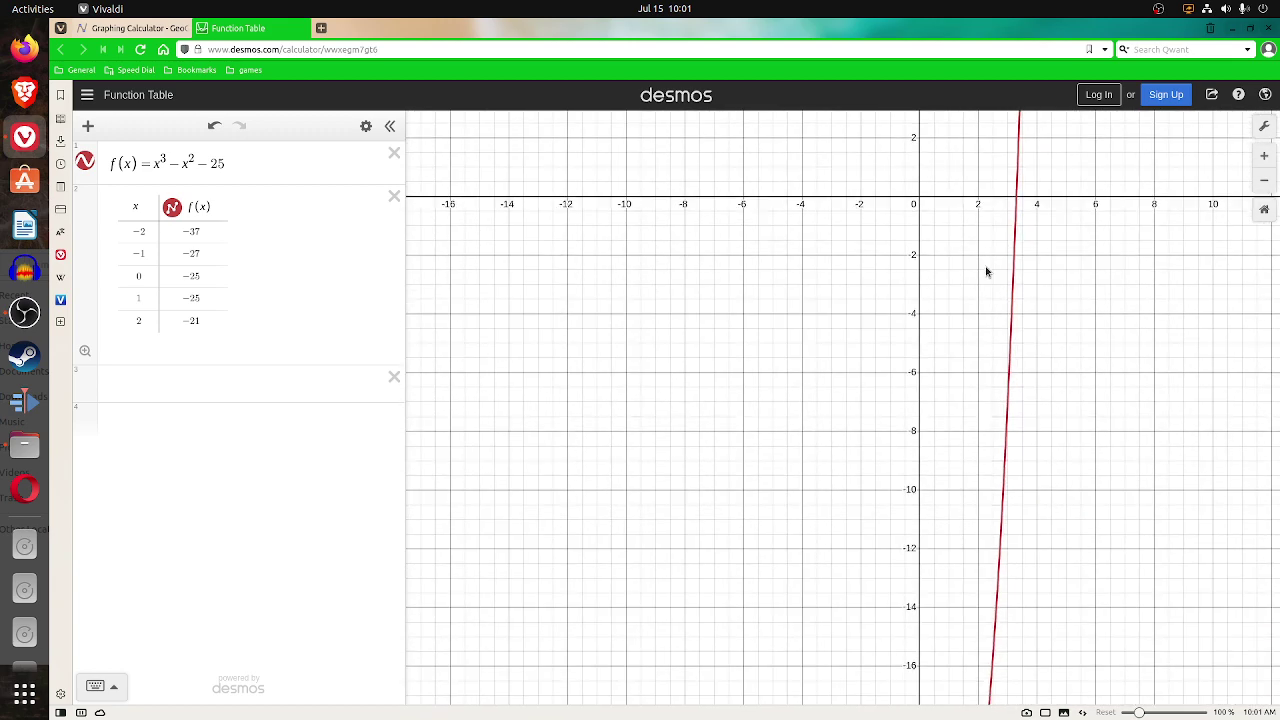
pyautogui.moveTo(957, 563); pyautogui.dragTo(920, 249)
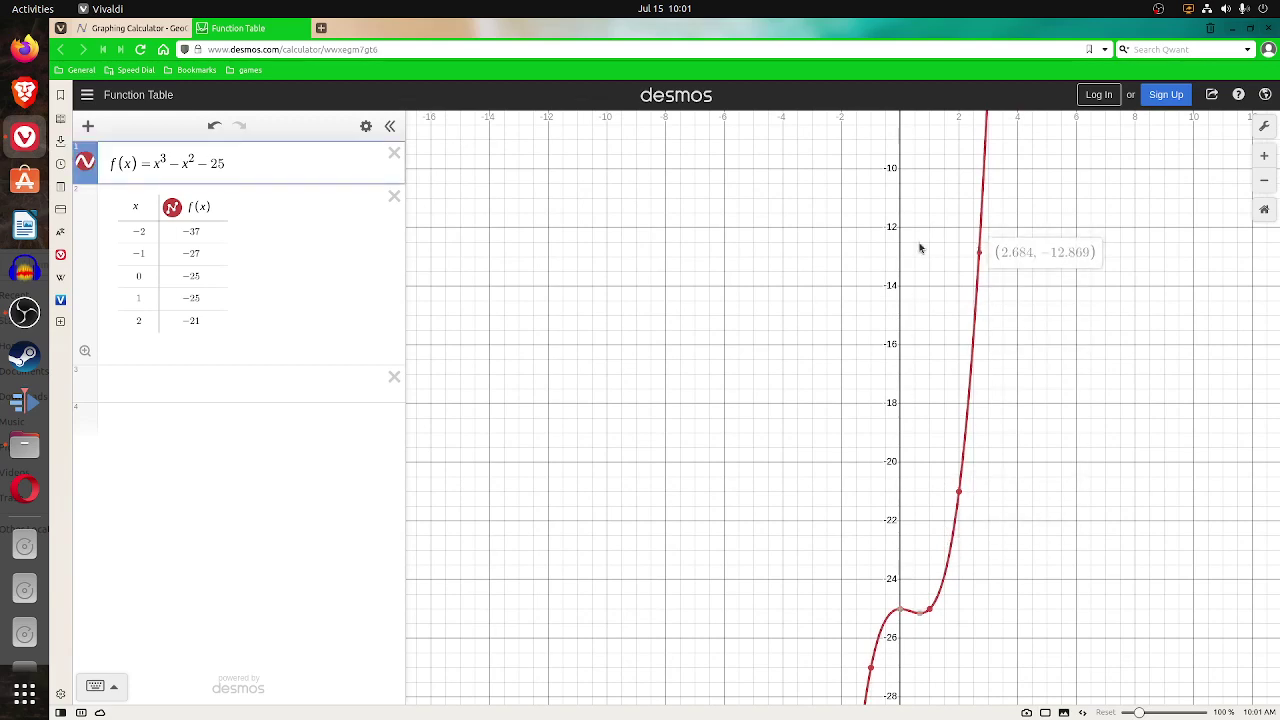
pyautogui.moveTo(1020, 583); pyautogui.dragTo(1022, 335)
pyautogui.scroll(3, 937, 491)
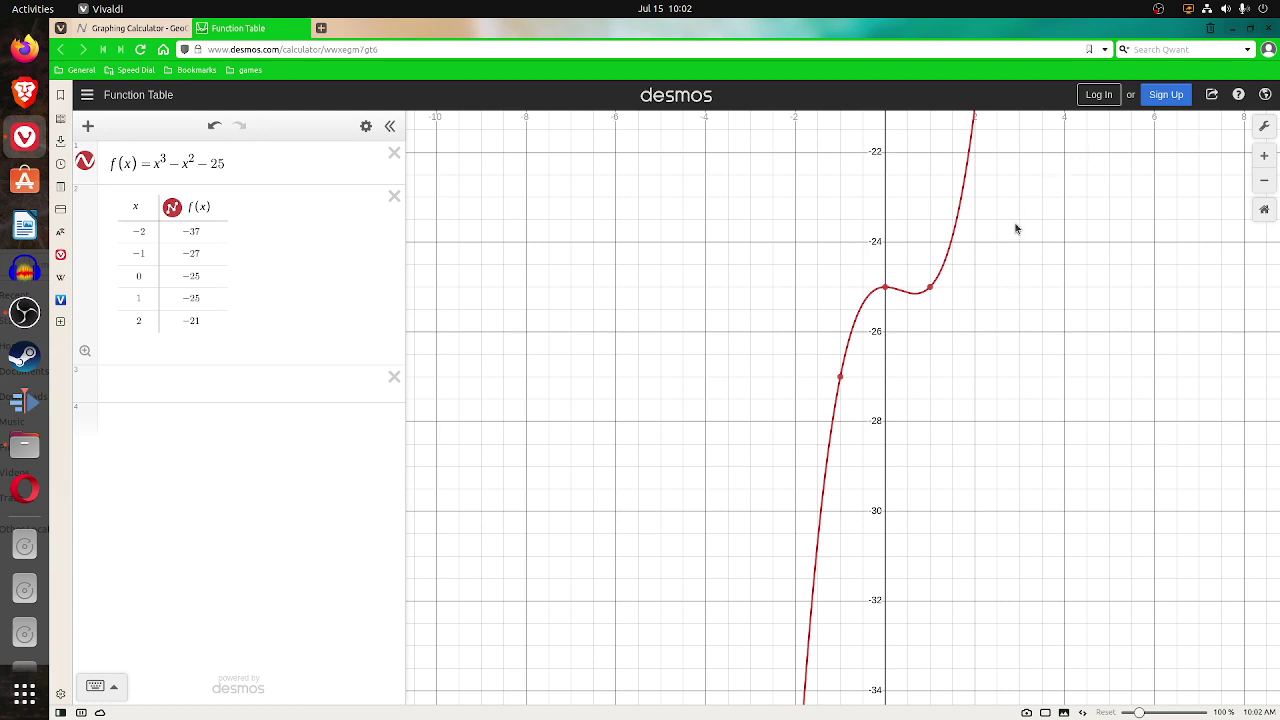
pyautogui.click(1158, 9)
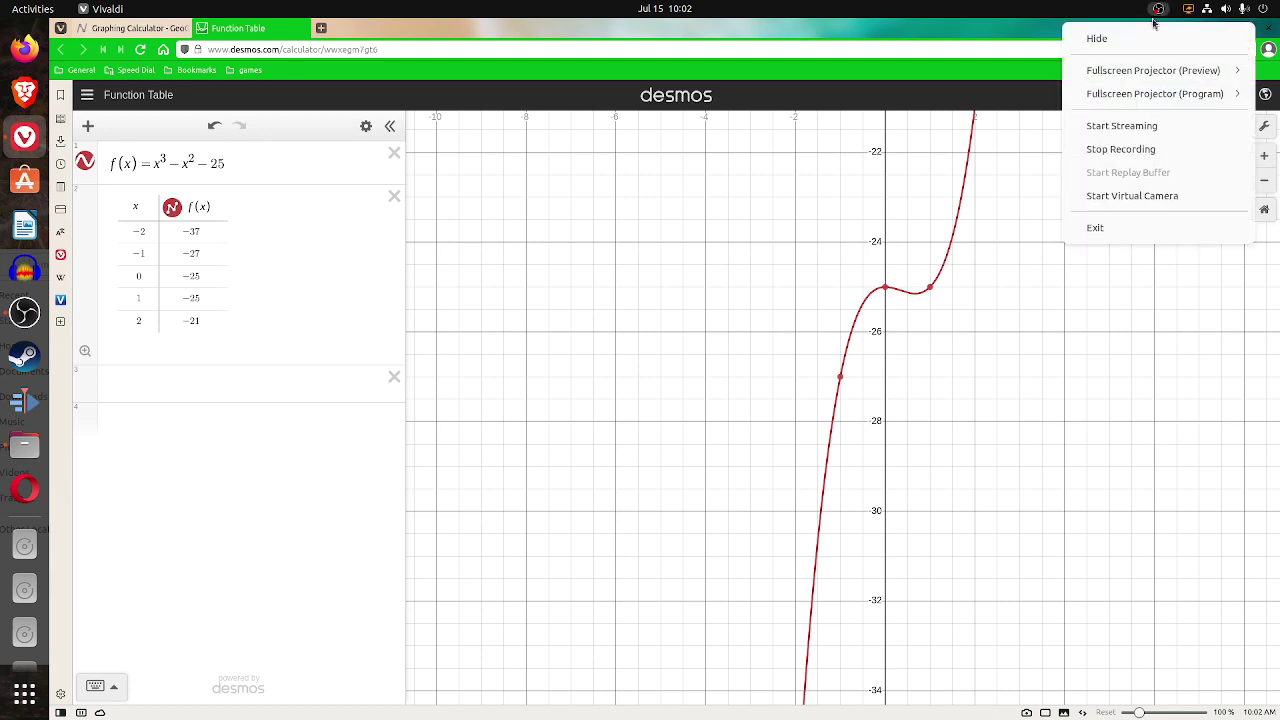